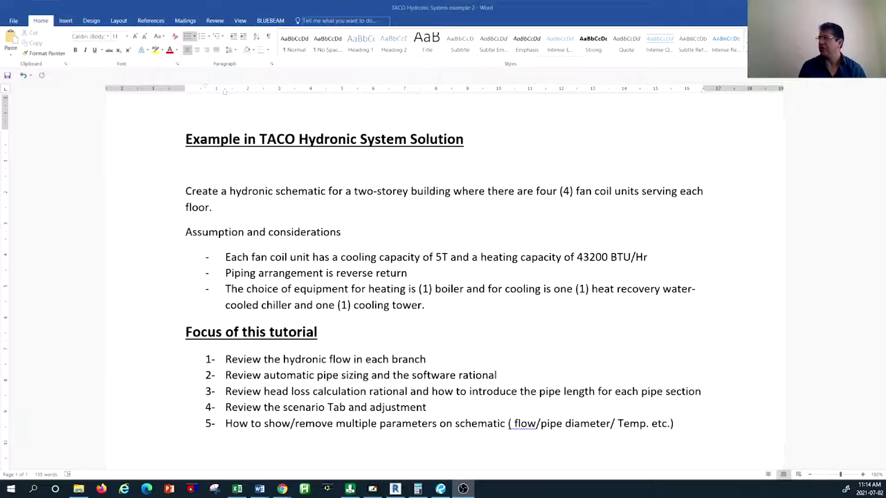
Switch to HVAC Solution and start the Hydronic System wizard in a new project.
{"action": "left_click", "coordinate": [823, 6]}
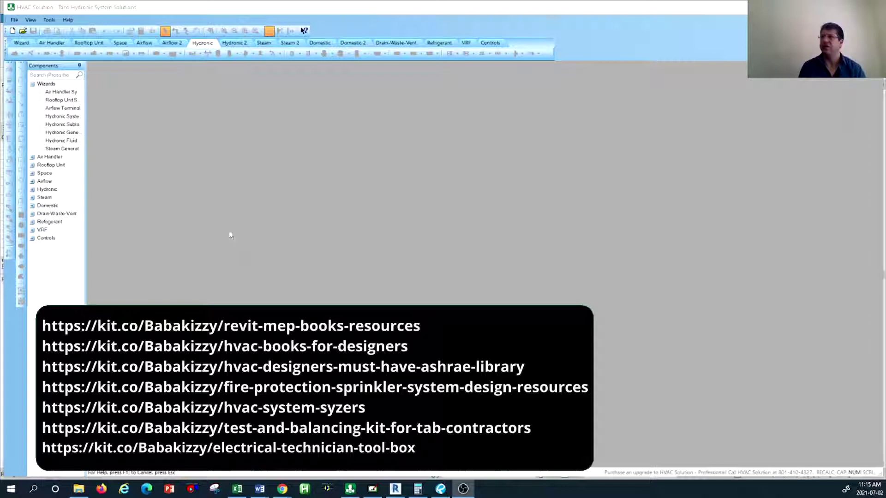
{"action": "left_click", "coordinate": [14, 32]}
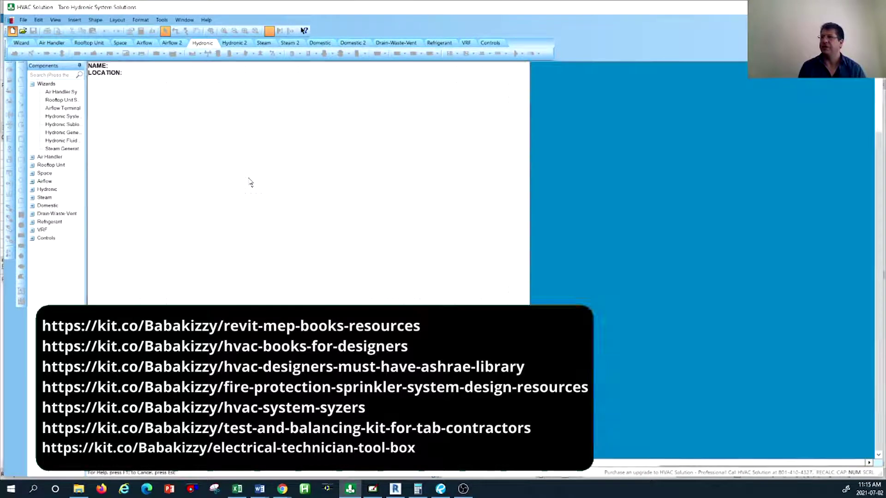
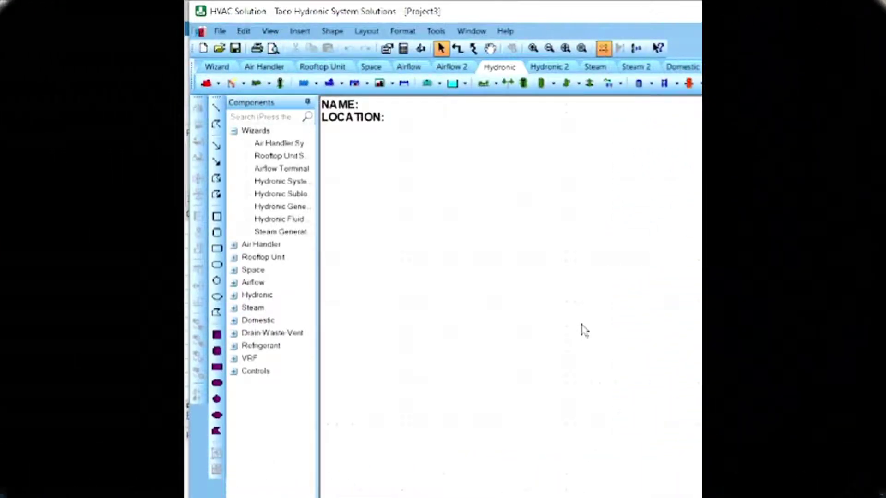
{"action": "left_click", "coordinate": [300, 30]}
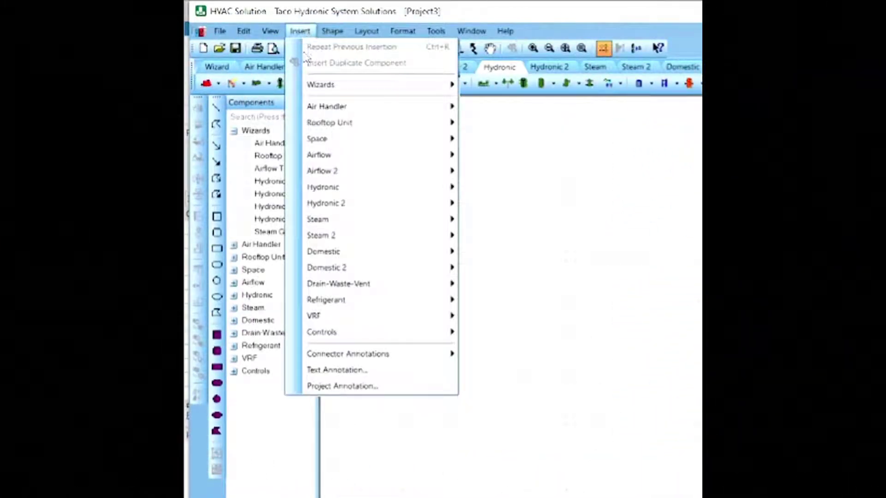
{"action": "mouse_move", "coordinate": [318, 85]}
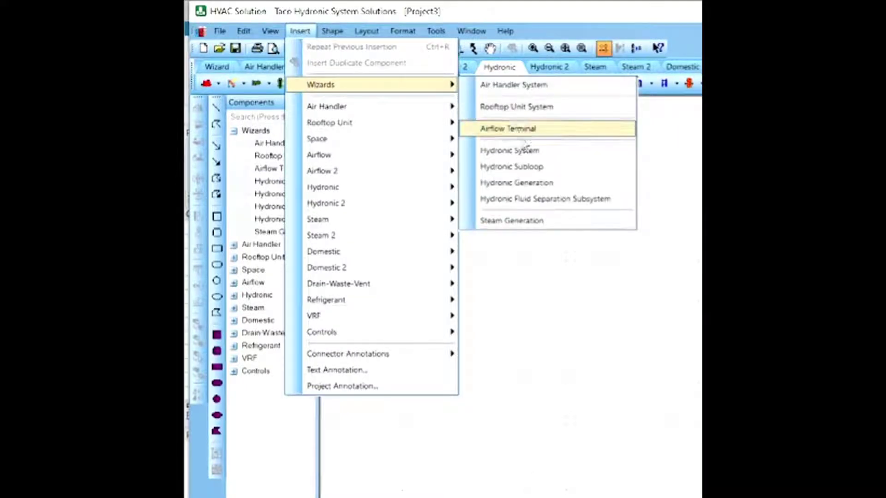
{"action": "left_click", "coordinate": [540, 154]}
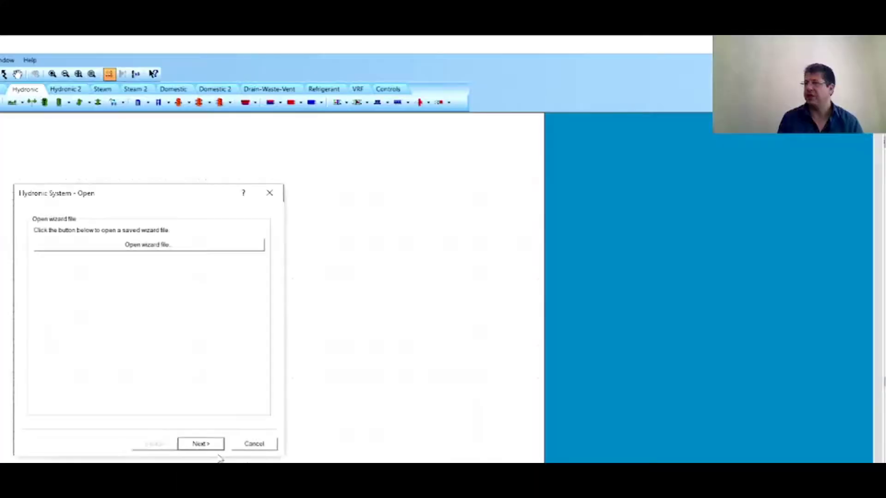
Set up a two-pipe reverse-return system with one combined heating and cooling changeover loop, two horizontal loops and four loads below each.
{"action": "left_click", "coordinate": [208, 444]}
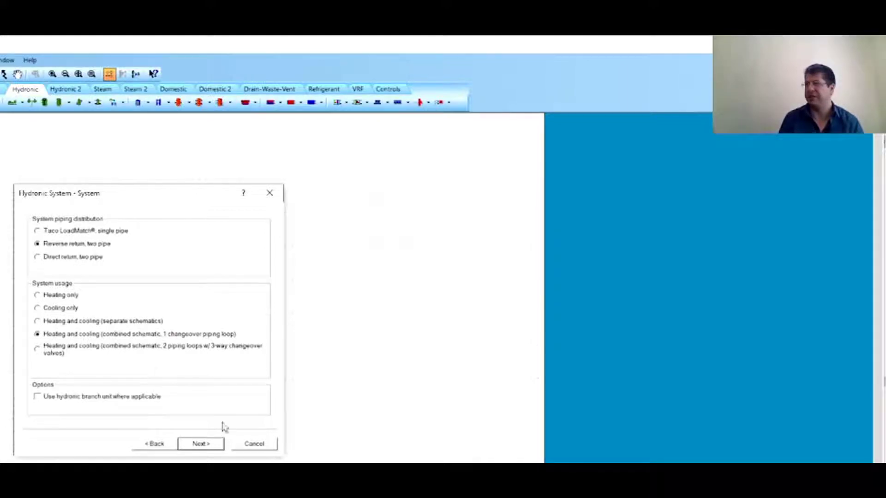
{"action": "left_click", "coordinate": [216, 443]}
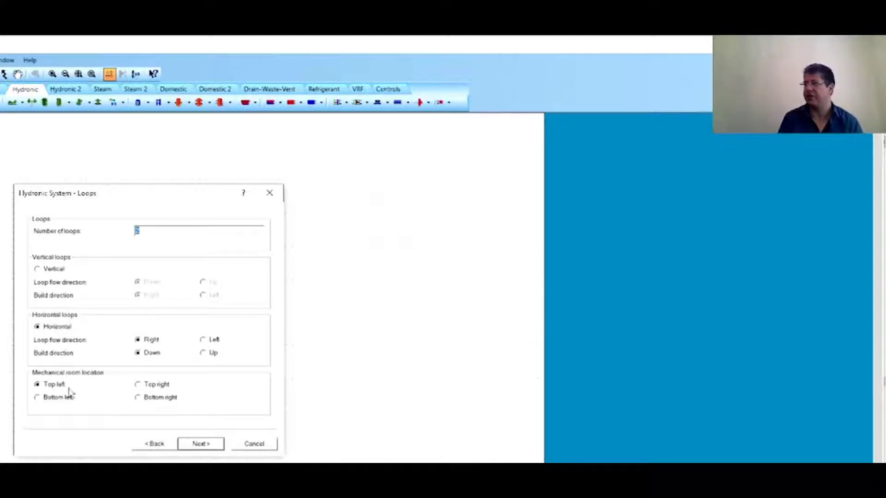
{"action": "left_click", "coordinate": [212, 449]}
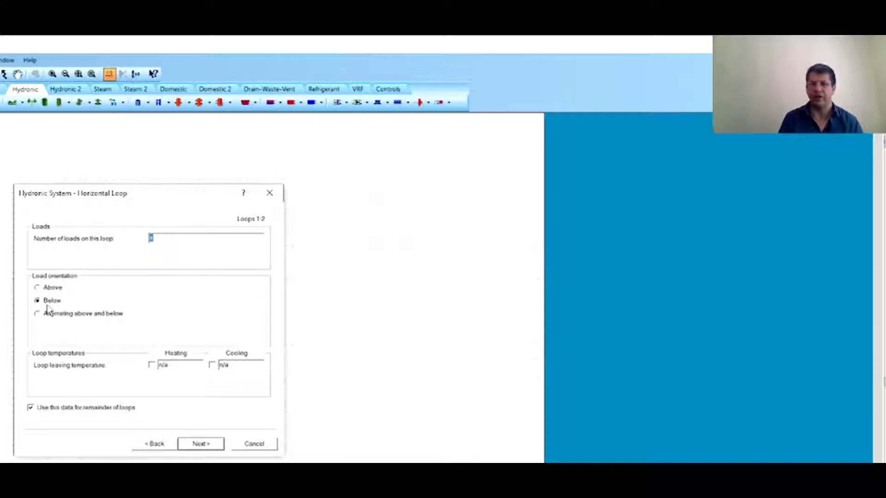
{"action": "left_click", "coordinate": [202, 444]}
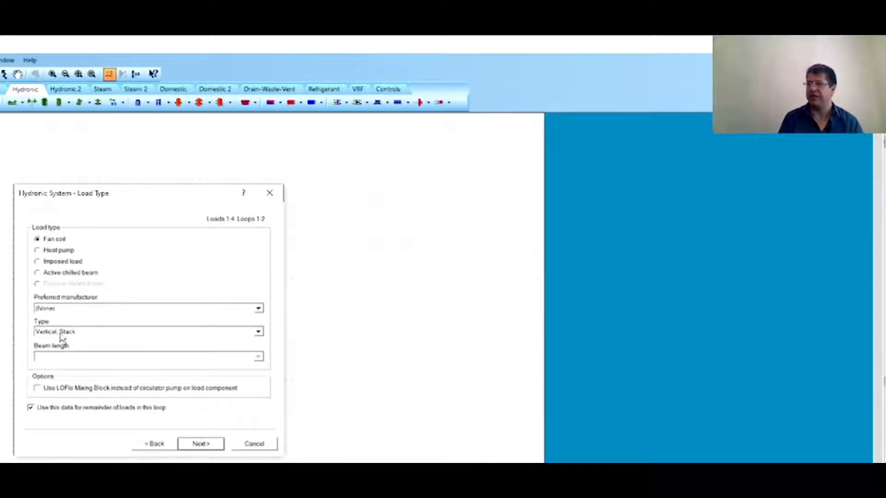
Define all loads as Vertical, Stack fan coils with 2-way control valves at the coil outlet, 43200 Btu/h heating and 60000 Btu/h cooling.
{"action": "left_click", "coordinate": [74, 333]}
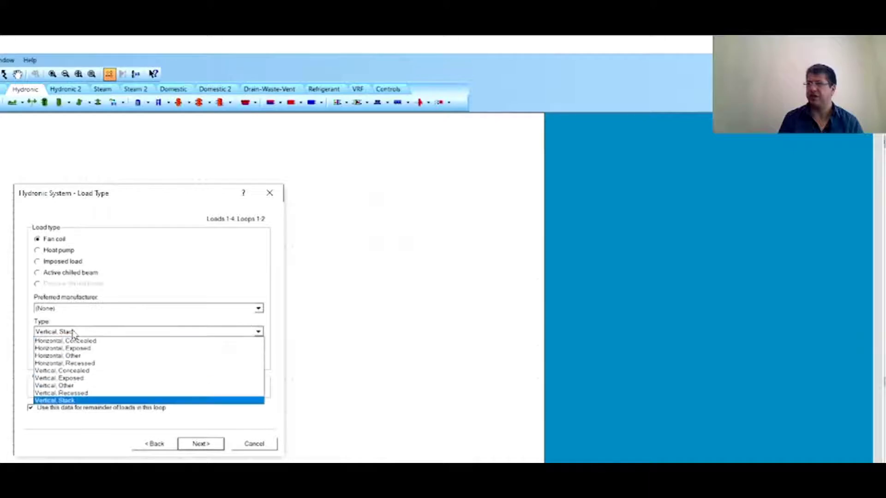
{"action": "left_click", "coordinate": [73, 332]}
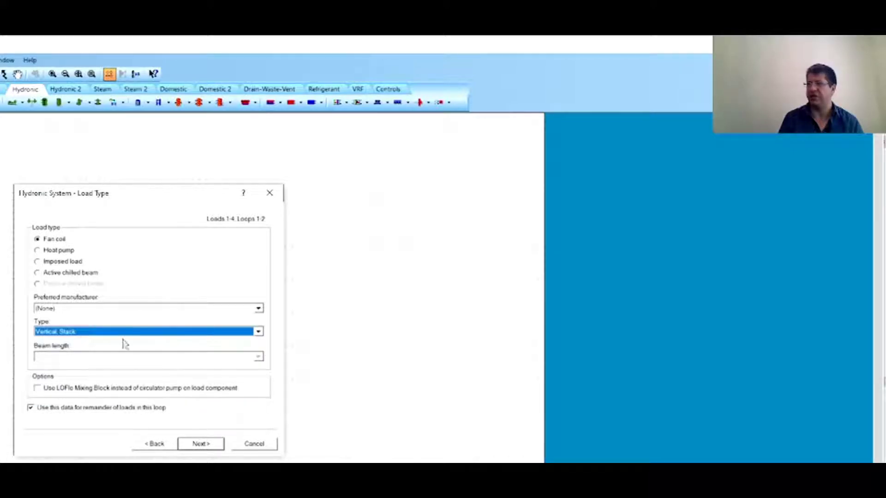
{"action": "left_click", "coordinate": [215, 445]}
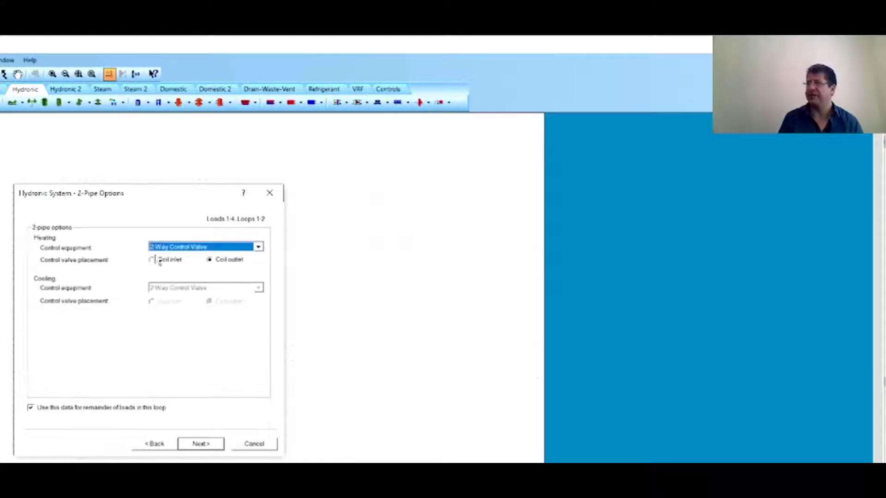
{"action": "left_click", "coordinate": [209, 259]}
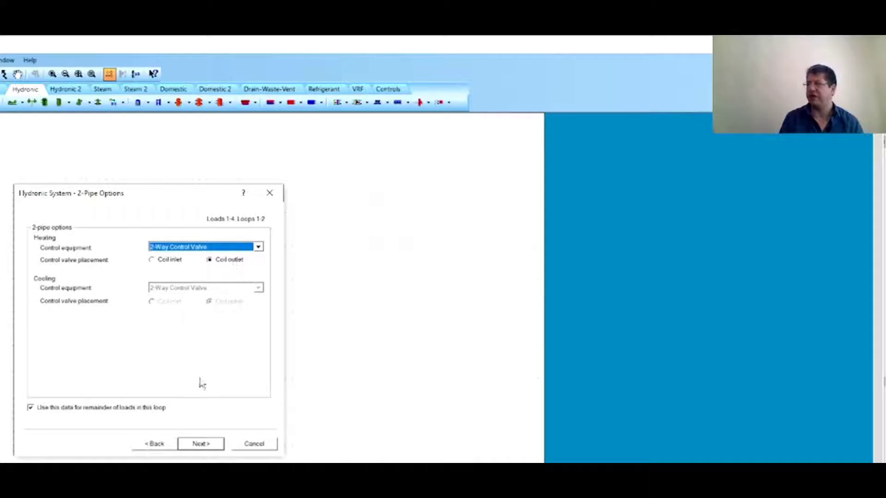
{"action": "left_click", "coordinate": [202, 446]}
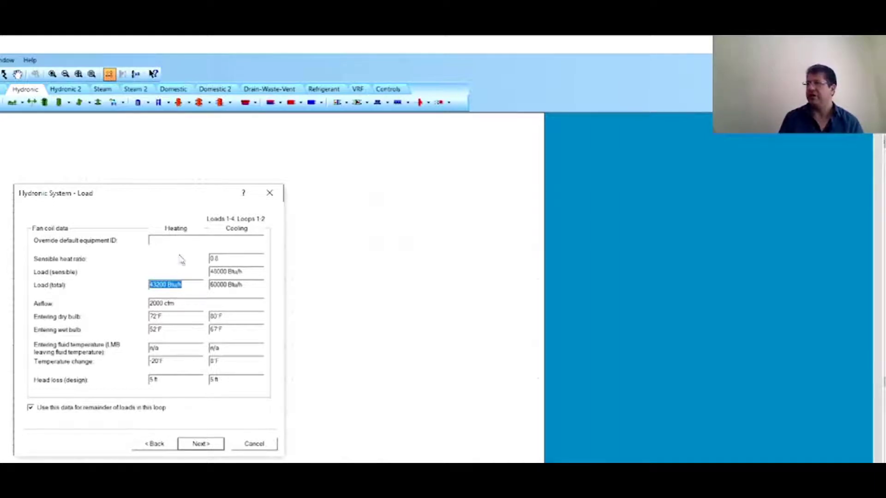
{"action": "left_click", "coordinate": [206, 446]}
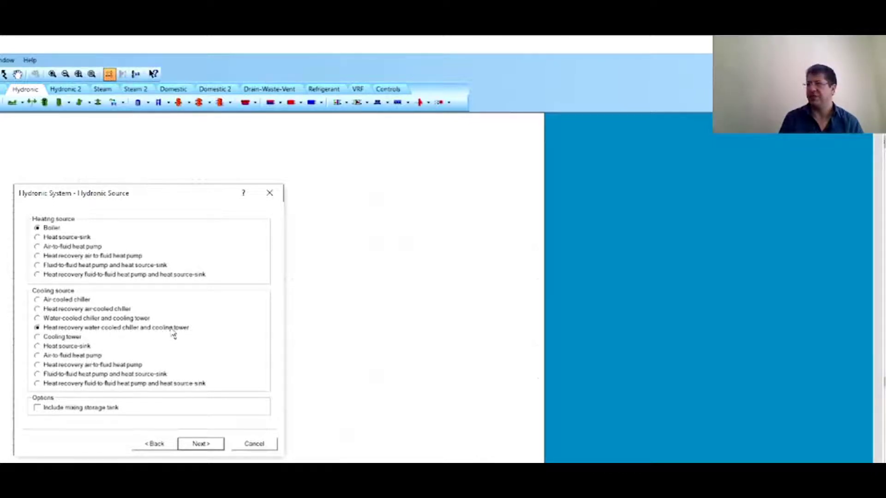
Configure the hydronic sources as one Condensing, Forced boiler and one screw heat recovery water-cooled chiller with one cooling tower.
{"action": "left_click", "coordinate": [203, 443]}
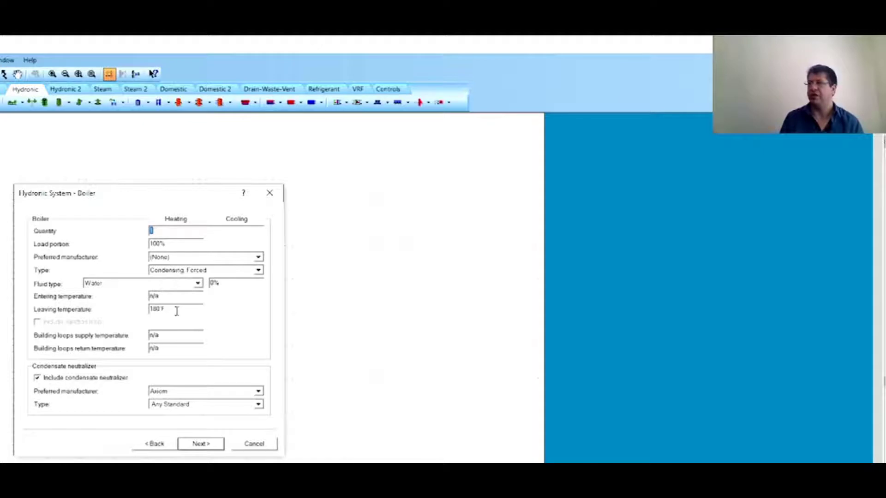
{"action": "left_click", "coordinate": [224, 272]}
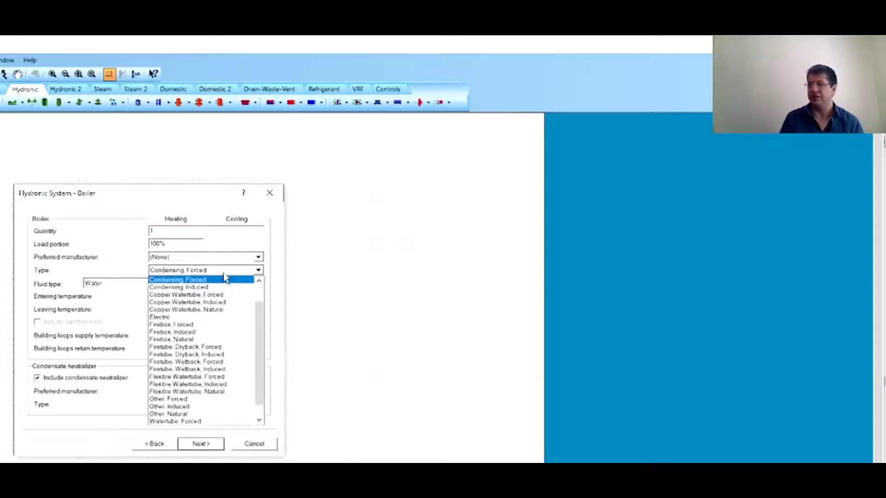
{"action": "left_click", "coordinate": [225, 279]}
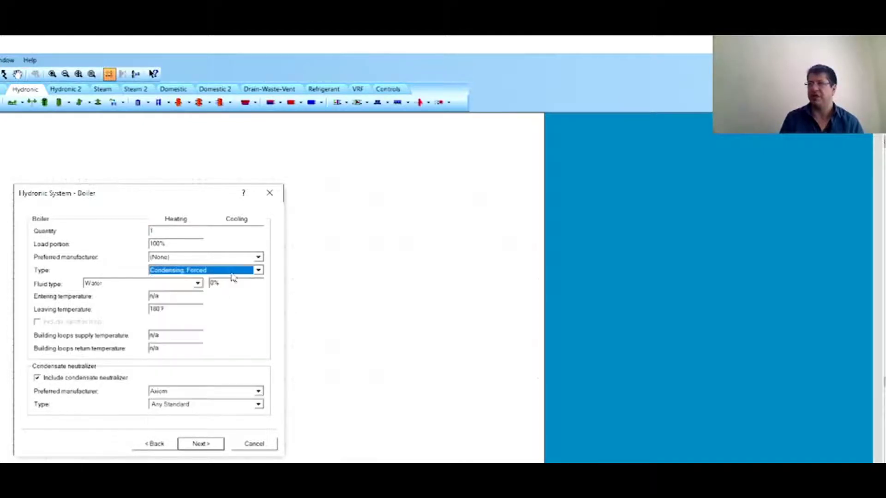
{"action": "key", "text": "Return"}
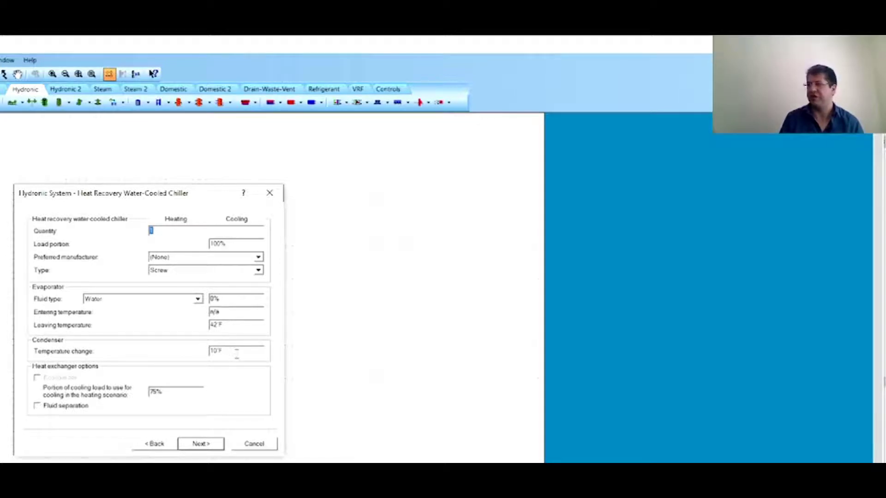
{"action": "left_click", "coordinate": [201, 443]}
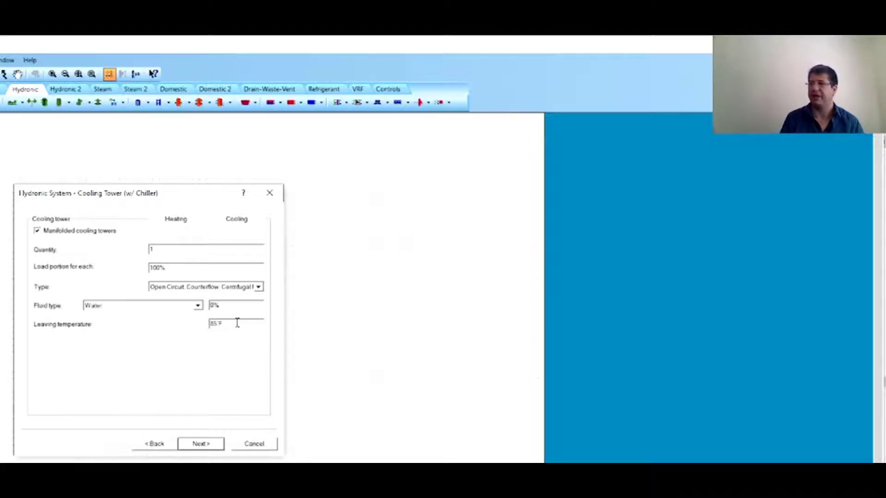
{"action": "left_click", "coordinate": [195, 445]}
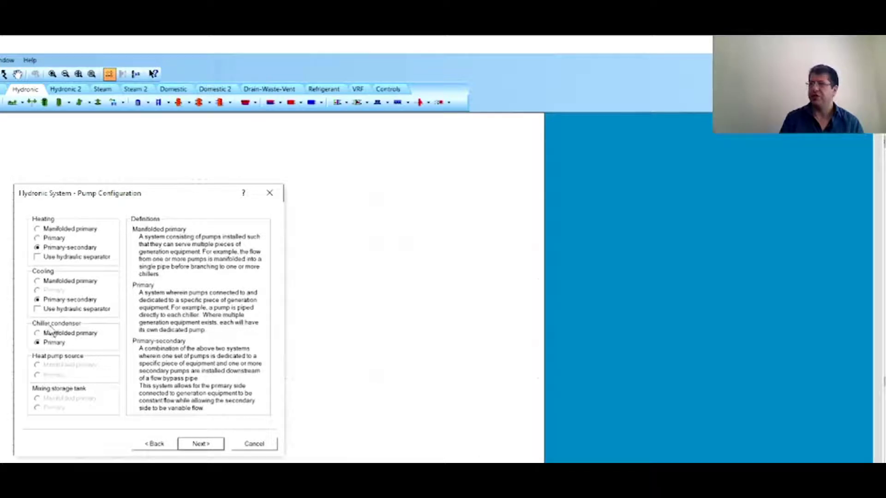
Configure primary-secondary pumping for heating and cooling with vertical inline pumps and two secondary pumps, and a primary chiller condenser pump.
{"action": "left_click", "coordinate": [211, 446]}
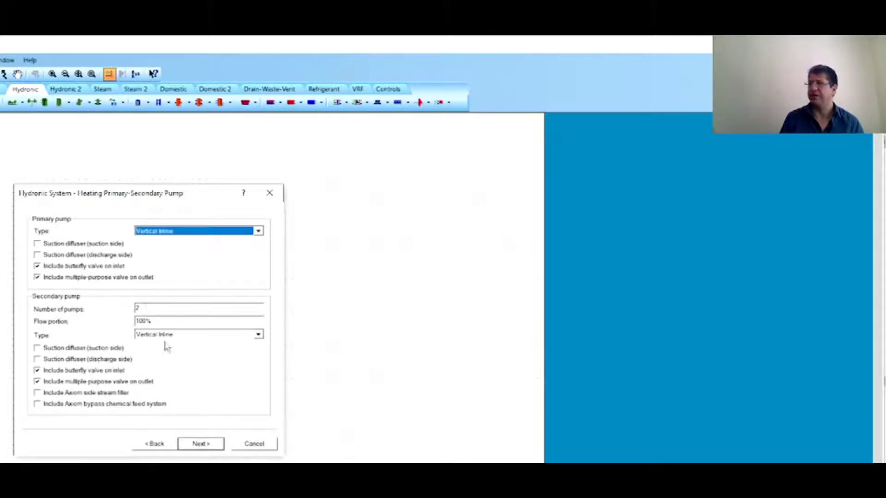
{"action": "left_click", "coordinate": [206, 444]}
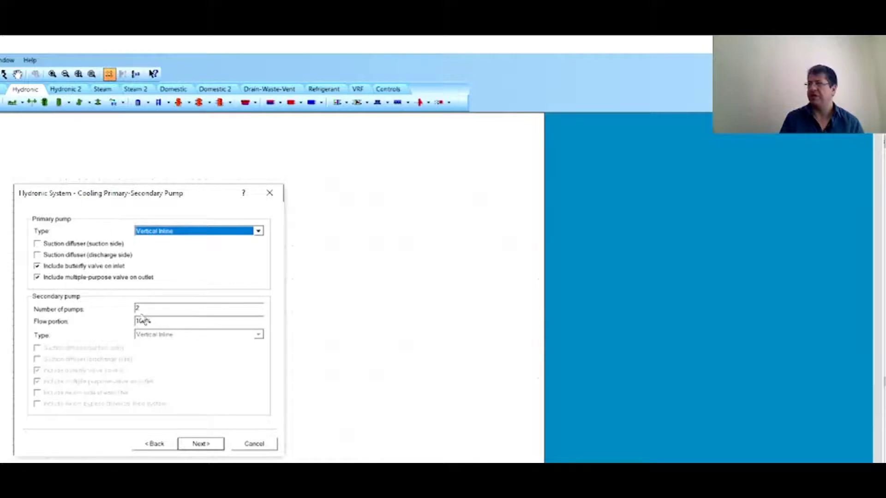
{"action": "left_click", "coordinate": [198, 446]}
{"action": "left_click", "coordinate": [207, 445]}
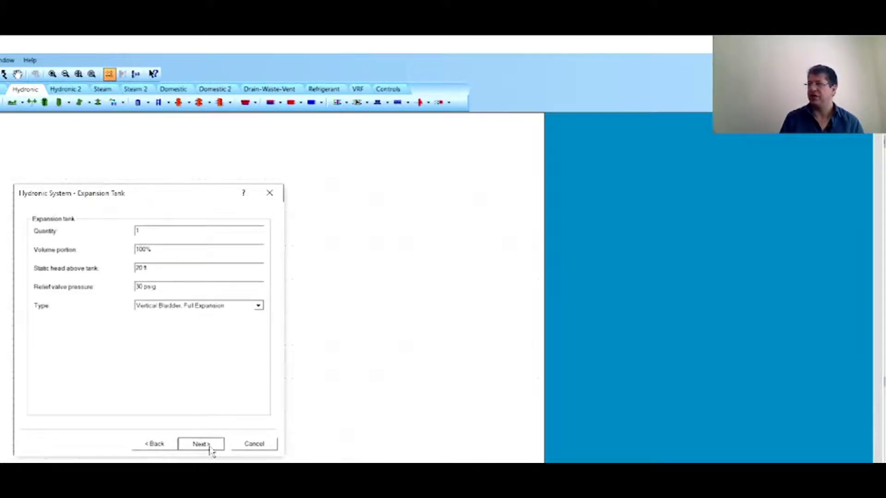
Include one Vertical Bladder, Full Expansion tank with 20 ft static head and 30 psig relief pressure, and generate the schematic.
{"action": "left_click", "coordinate": [208, 446]}
{"action": "left_click", "coordinate": [207, 444]}
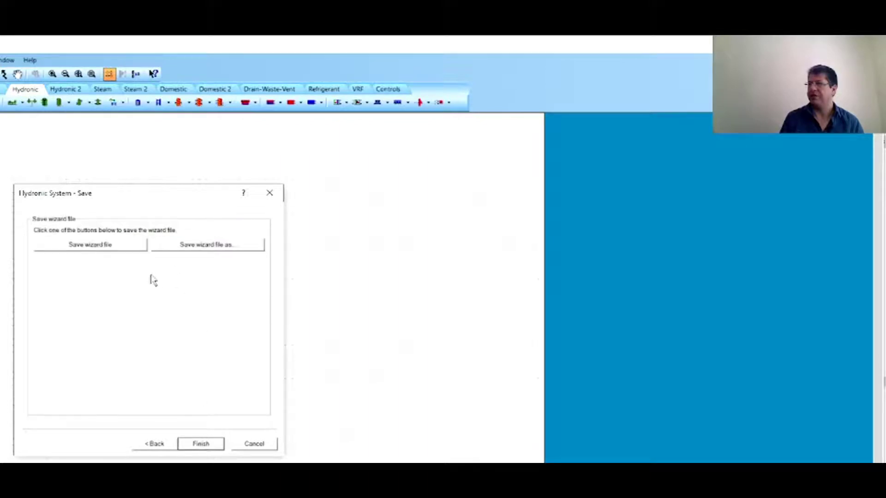
{"action": "left_click", "coordinate": [206, 443]}
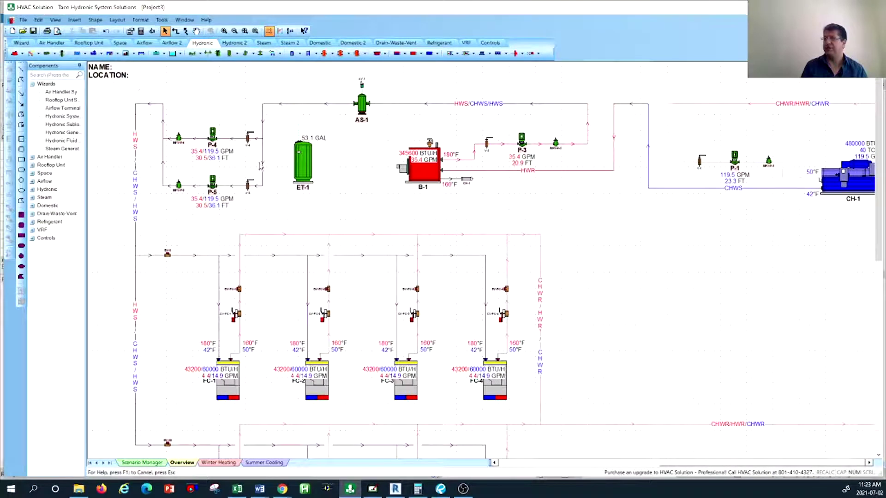
Examine the generated schematic's overall layout and the loads, flow rates and water temperatures at fan coil FC-1.
{"action": "scroll", "coordinate": [261, 167], "scroll_direction": "down", "scroll_amount": 4}
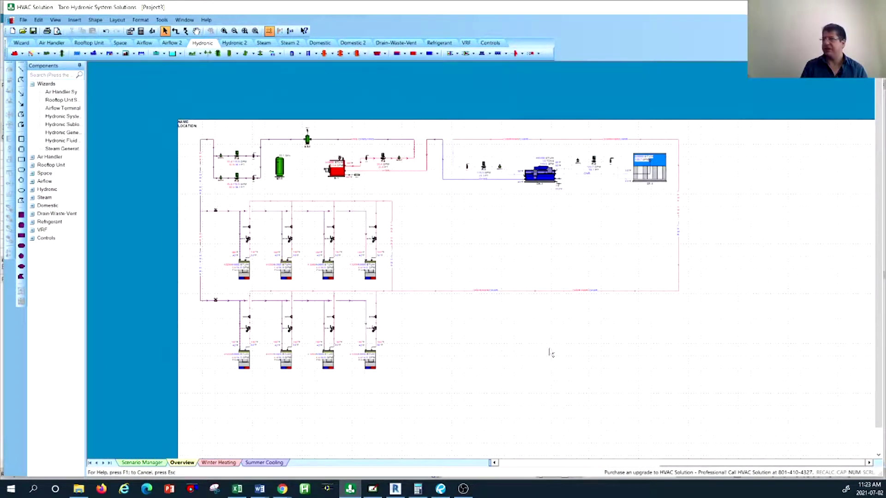
{"action": "scroll", "coordinate": [370, 371], "scroll_direction": "up", "scroll_amount": 2}
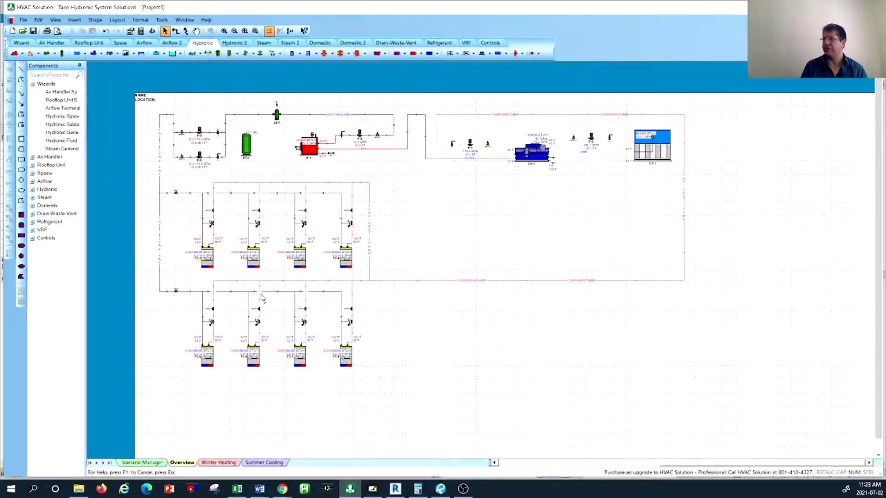
{"action": "scroll", "coordinate": [234, 252], "scroll_direction": "up", "scroll_amount": 1}
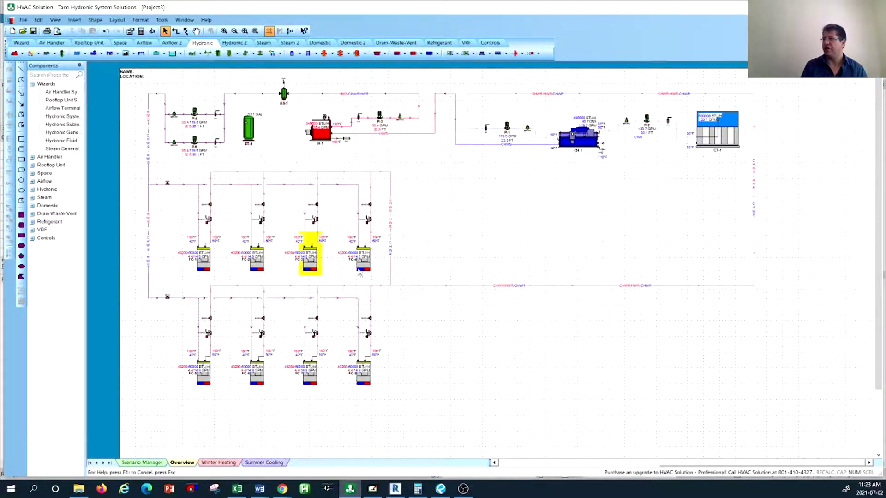
{"action": "scroll", "coordinate": [189, 198], "scroll_direction": "up", "scroll_amount": 3}
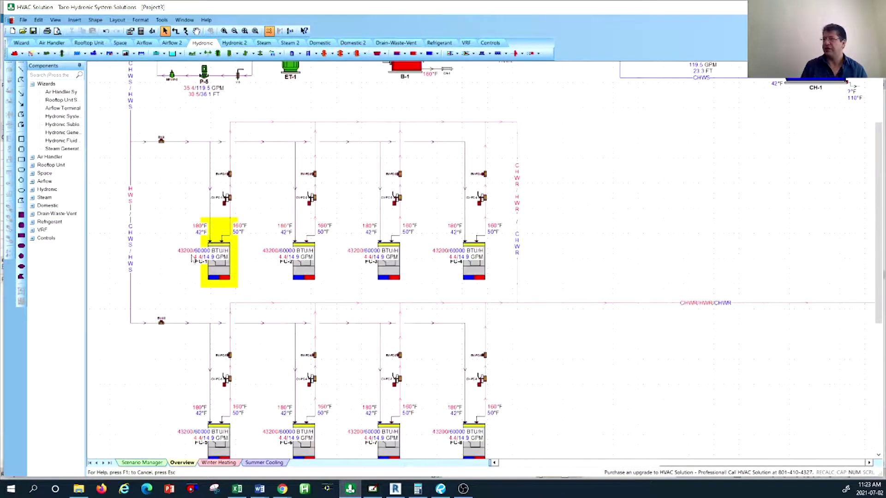
{"action": "scroll", "coordinate": [183, 227], "scroll_direction": "up", "scroll_amount": 3}
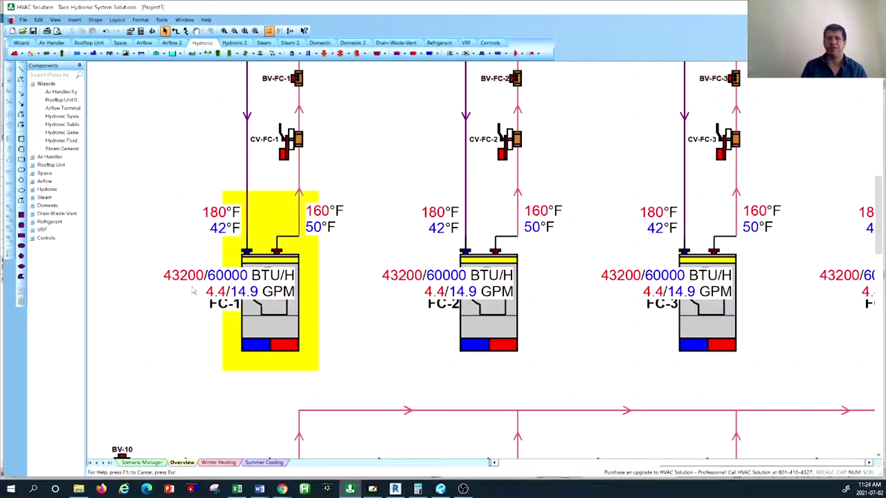
{"action": "scroll", "coordinate": [247, 249], "scroll_direction": "down", "scroll_amount": 1}
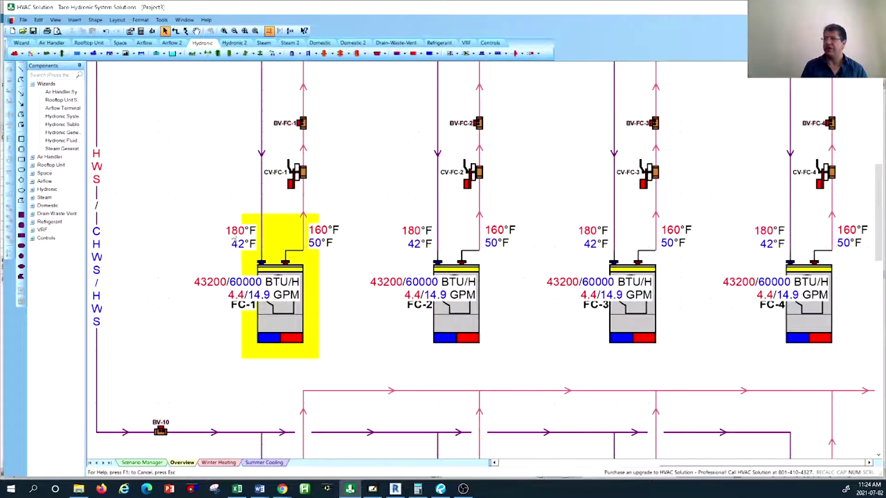
{"action": "scroll", "coordinate": [234, 238], "scroll_direction": "up", "scroll_amount": 1}
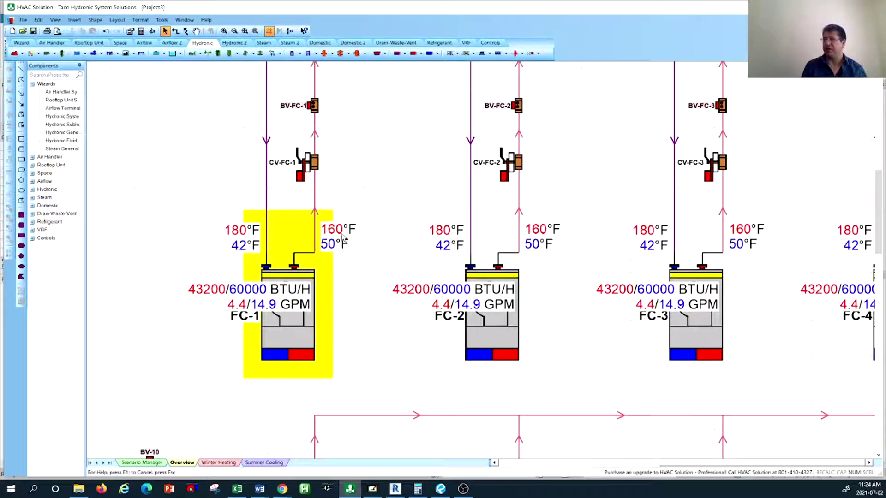
{"action": "scroll", "coordinate": [251, 312], "scroll_direction": "up", "scroll_amount": 1}
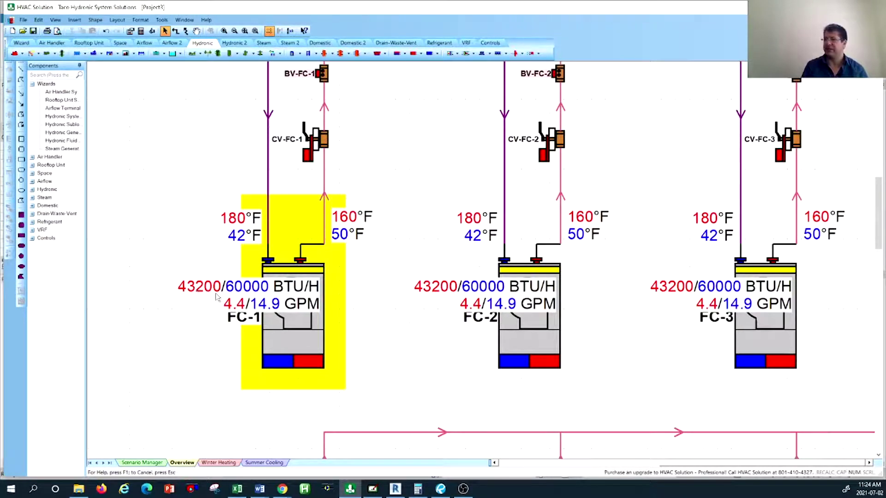
Examine the heating load, flow rate, pump head and water temperatures at boiler B-1 and its primary pump P-3.
{"action": "scroll", "coordinate": [229, 295], "scroll_direction": "down", "scroll_amount": 2}
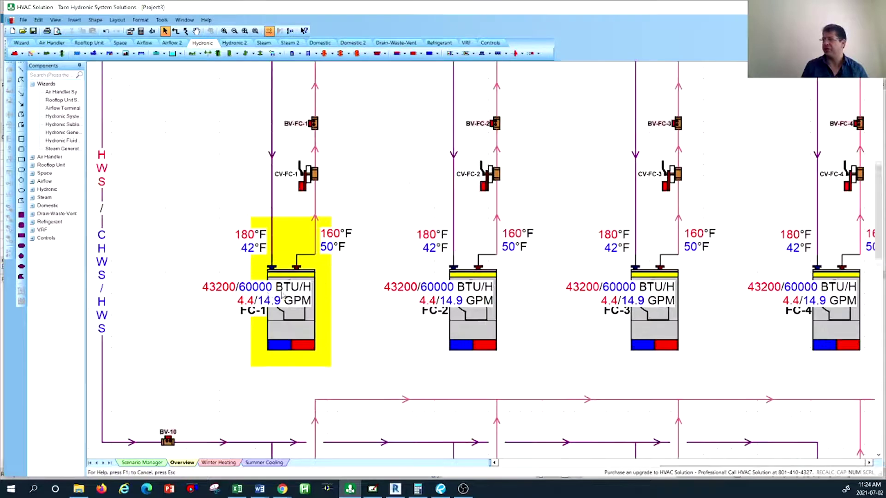
{"action": "scroll", "coordinate": [296, 347], "scroll_direction": "down", "scroll_amount": 2}
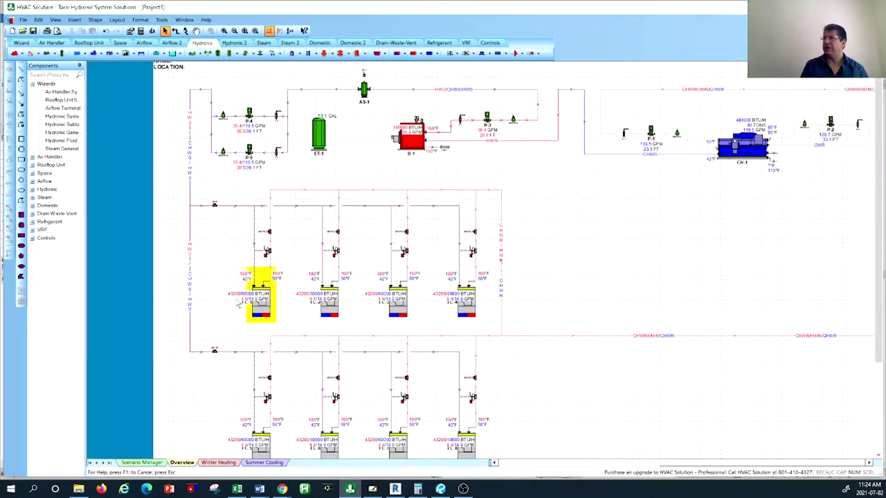
{"action": "scroll", "coordinate": [340, 191], "scroll_direction": "up", "scroll_amount": 2}
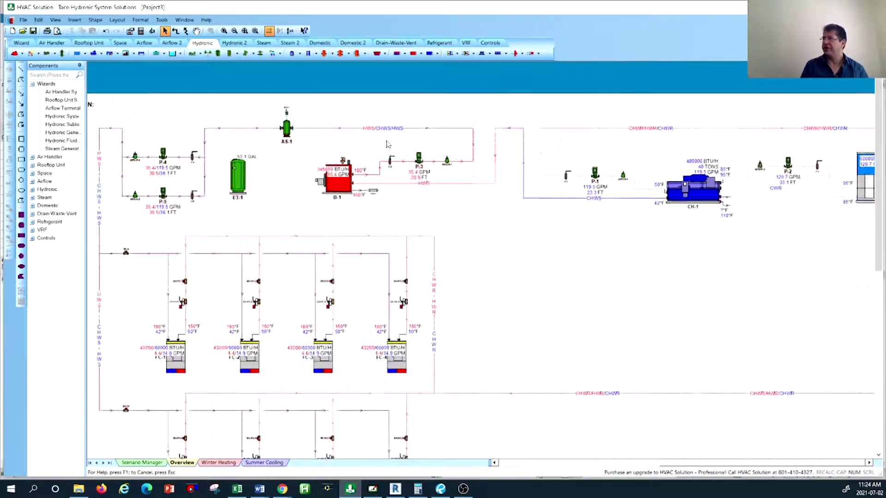
{"action": "scroll", "coordinate": [342, 182], "scroll_direction": "up", "scroll_amount": 3}
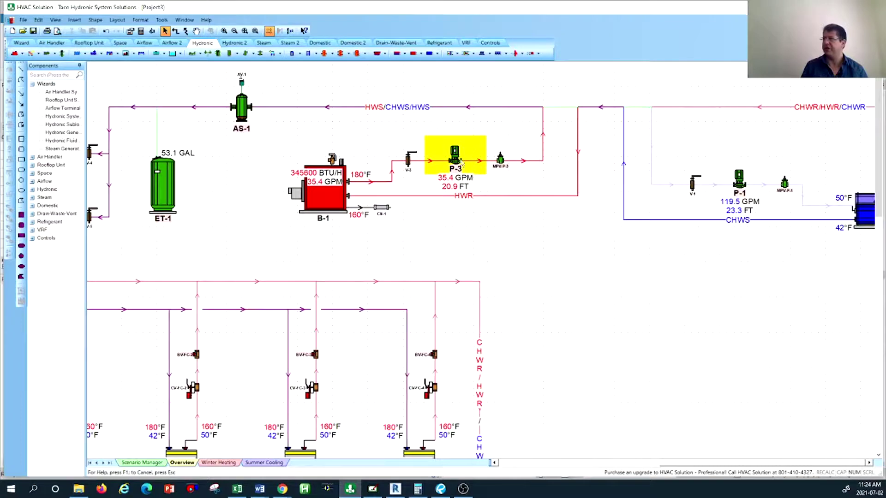
{"action": "scroll", "coordinate": [474, 157], "scroll_direction": "up", "scroll_amount": 1}
{"action": "scroll", "coordinate": [473, 214], "scroll_direction": "up", "scroll_amount": 1}
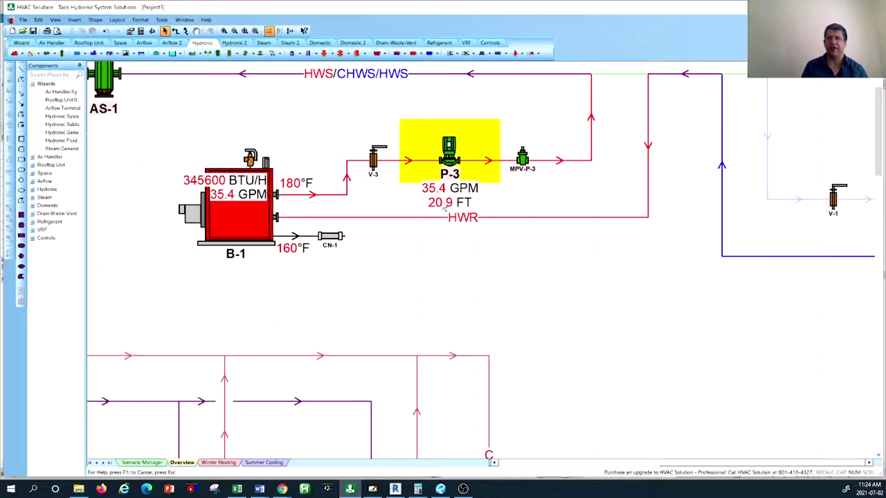
{"action": "scroll", "coordinate": [458, 207], "scroll_direction": "down", "scroll_amount": 1}
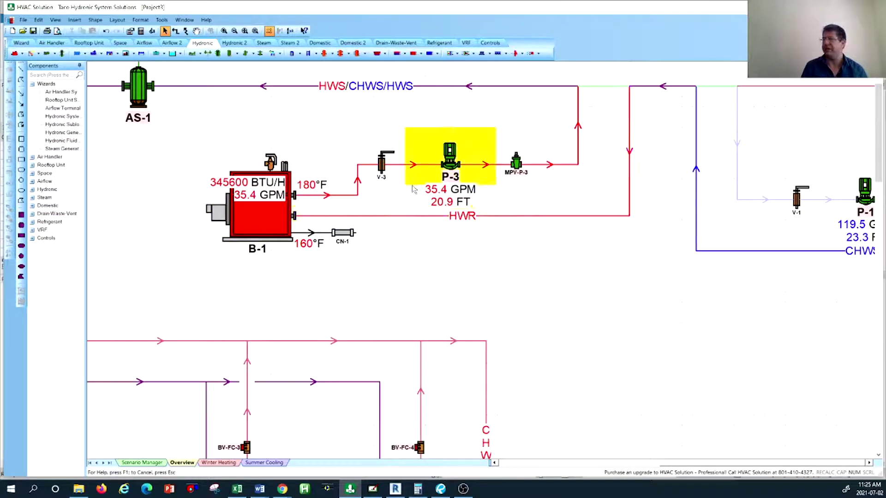
Examine the capacities, flow rates and water temperatures at chiller CH-1, its pumps P-1 and P-2, and cooling tower CT-1.
{"action": "scroll", "coordinate": [658, 184], "scroll_direction": "down", "scroll_amount": 3}
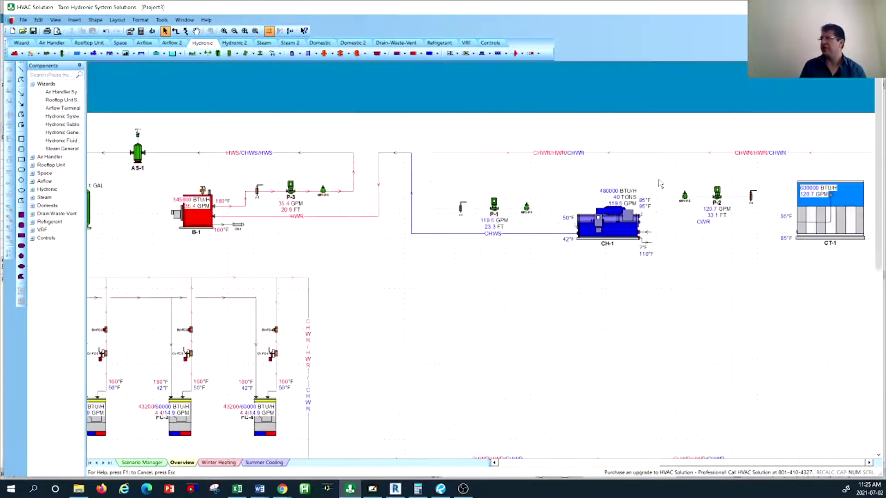
{"action": "scroll", "coordinate": [337, 174], "scroll_direction": "up", "scroll_amount": 2}
{"action": "scroll", "coordinate": [457, 180], "scroll_direction": "up", "scroll_amount": 1}
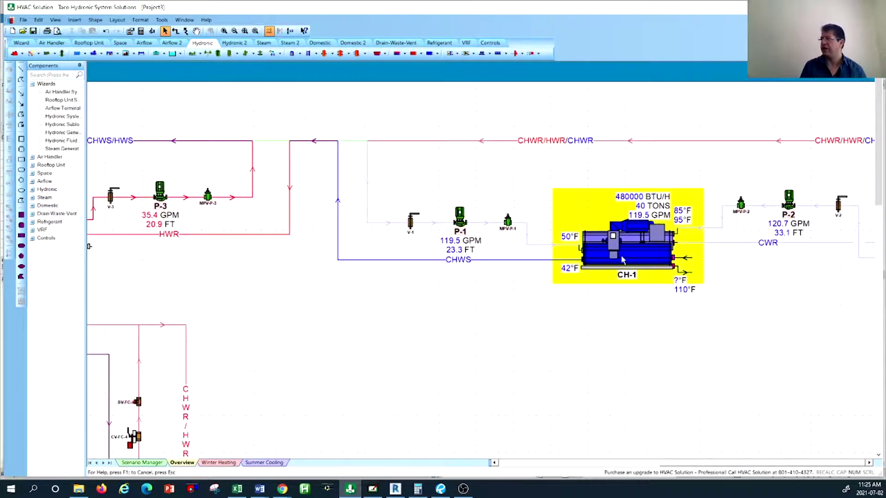
{"action": "scroll", "coordinate": [716, 226], "scroll_direction": "up", "scroll_amount": 5}
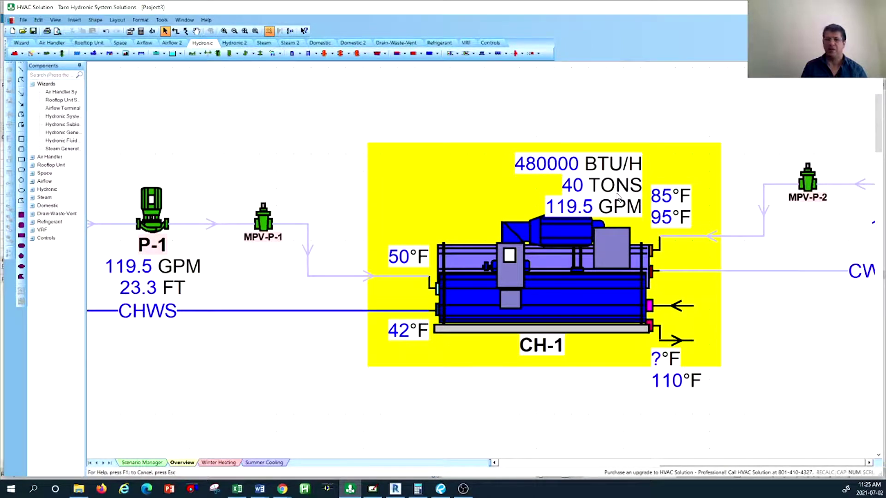
{"action": "scroll", "coordinate": [628, 212], "scroll_direction": "down", "scroll_amount": 3}
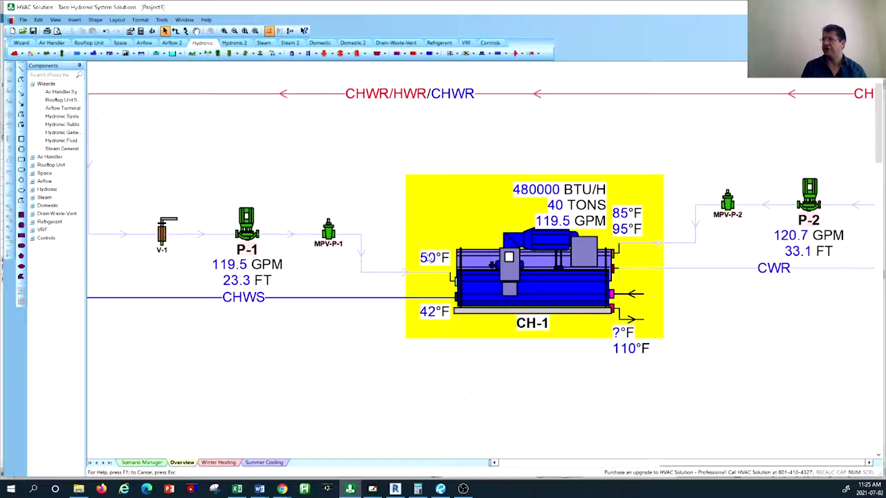
{"action": "scroll", "coordinate": [429, 259], "scroll_direction": "down", "scroll_amount": 3}
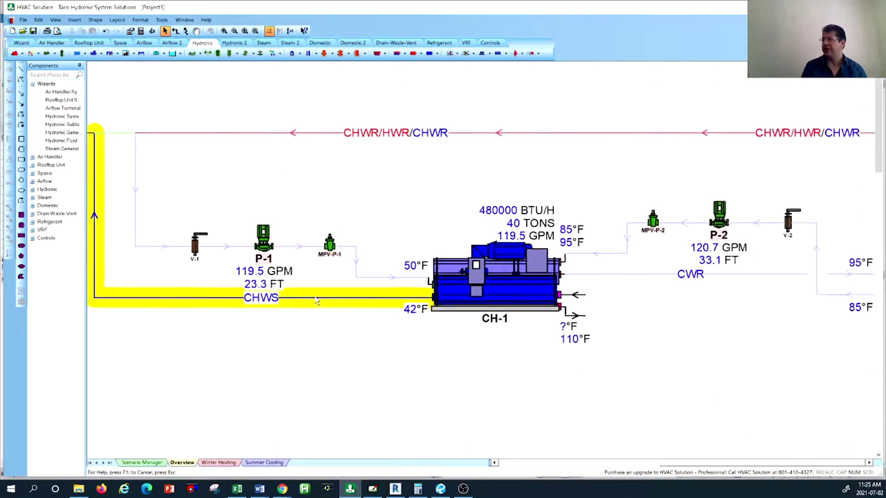
{"action": "scroll", "coordinate": [815, 281], "scroll_direction": "up", "scroll_amount": 2}
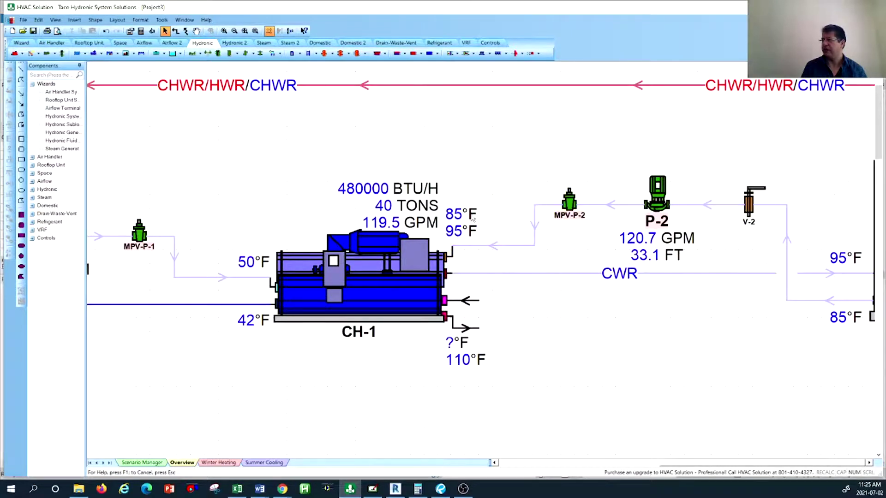
{"action": "scroll", "coordinate": [477, 268], "scroll_direction": "down", "scroll_amount": 2}
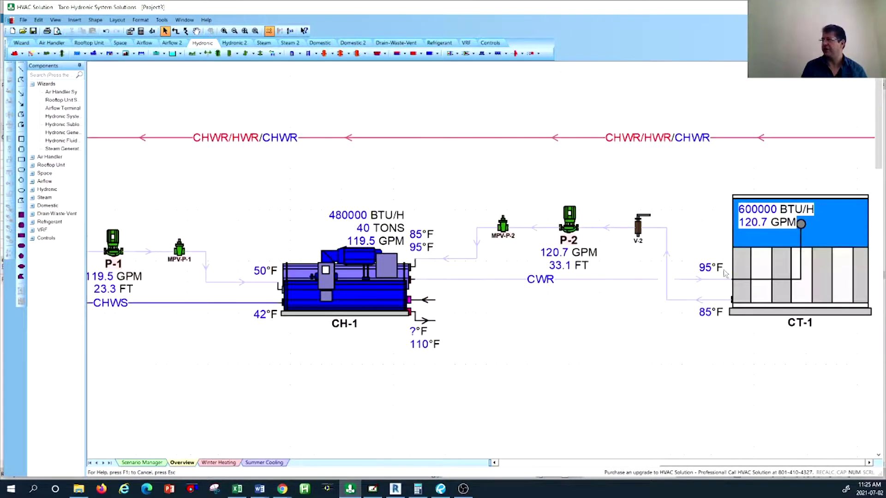
{"action": "scroll", "coordinate": [643, 213], "scroll_direction": "up", "scroll_amount": 2}
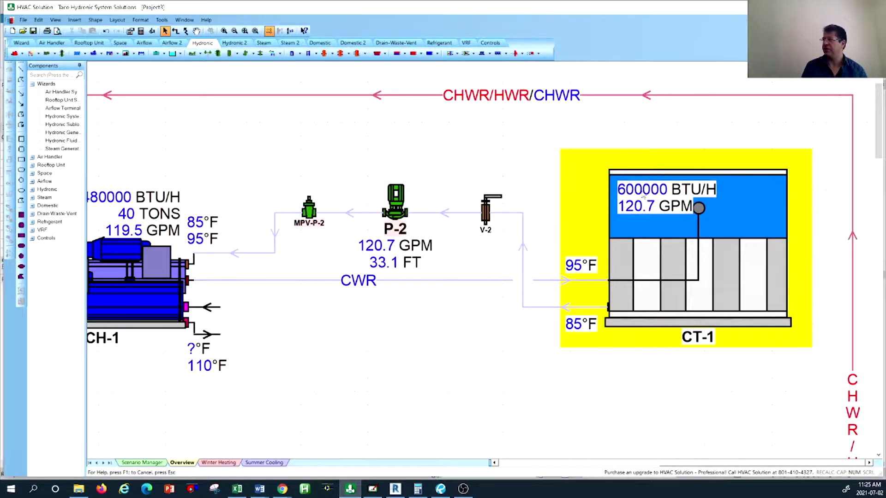
{"action": "scroll", "coordinate": [725, 203], "scroll_direction": "down", "scroll_amount": 3}
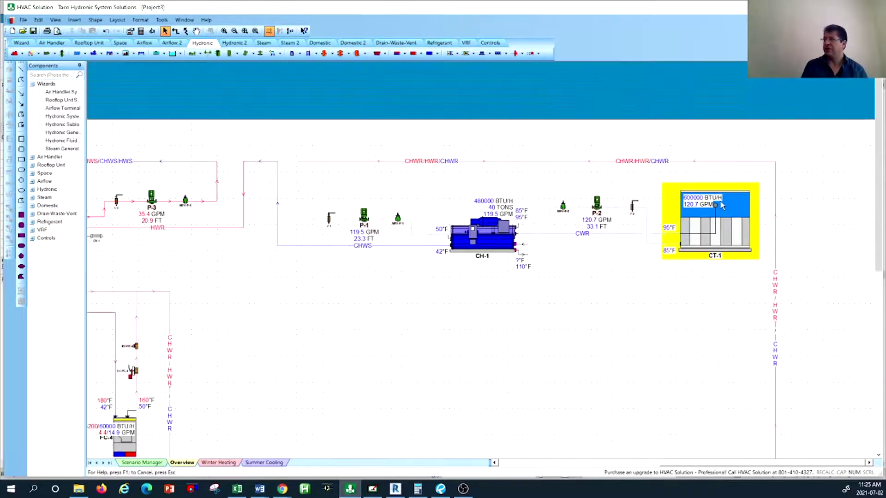
{"action": "scroll", "coordinate": [722, 206], "scroll_direction": "down", "scroll_amount": 4}
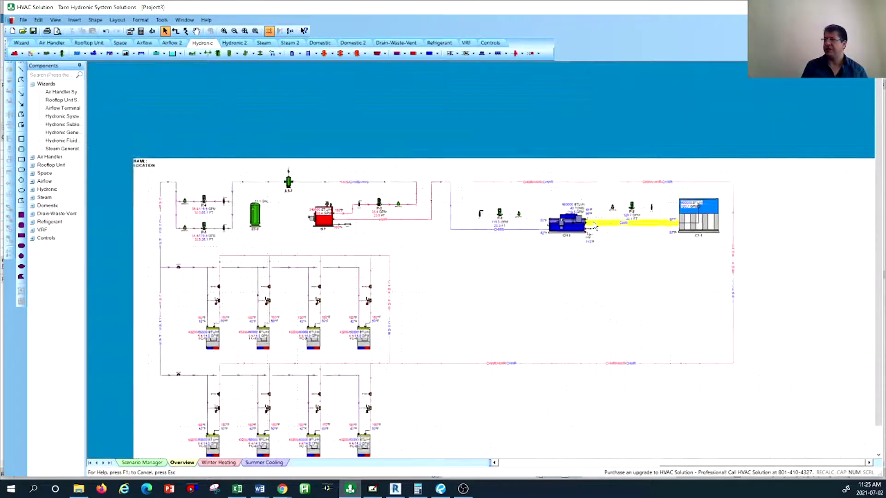
Trace the supply piping from the boiler and chiller through air separator AS-1 to secondary pumps P-4 and P-5, checking their flows and heads.
{"action": "scroll", "coordinate": [596, 226], "scroll_direction": "down", "scroll_amount": 1}
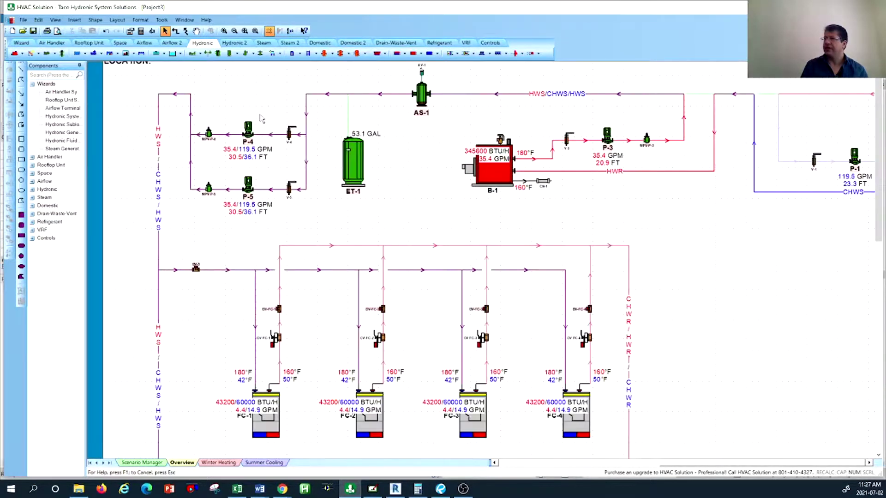
{"action": "scroll", "coordinate": [175, 197], "scroll_direction": "down", "scroll_amount": 3}
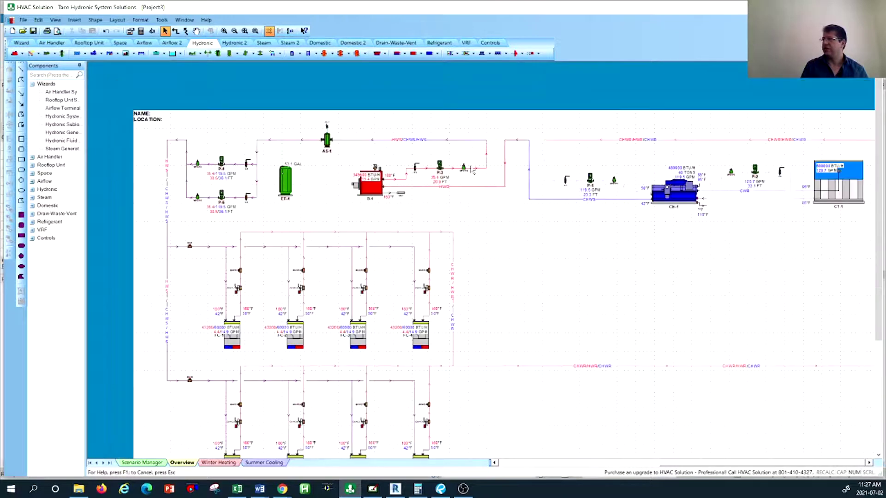
{"action": "scroll", "coordinate": [307, 197], "scroll_direction": "up", "scroll_amount": 3}
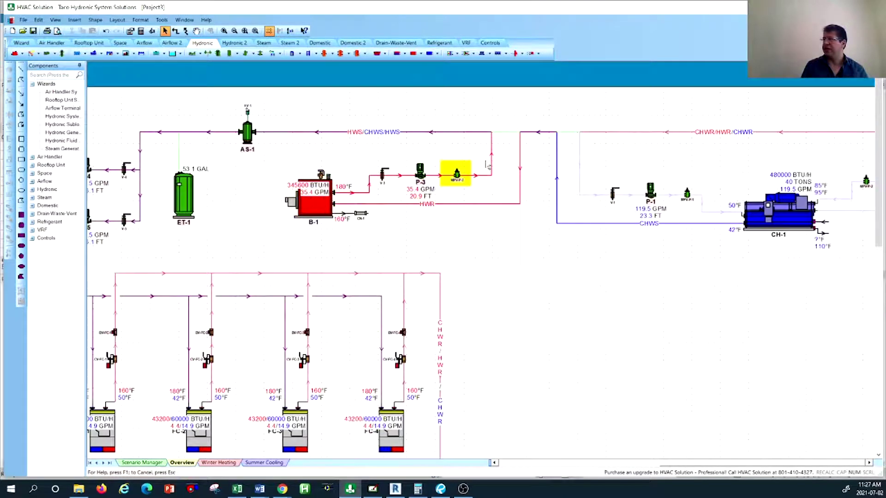
{"action": "scroll", "coordinate": [530, 217], "scroll_direction": "down", "scroll_amount": 1}
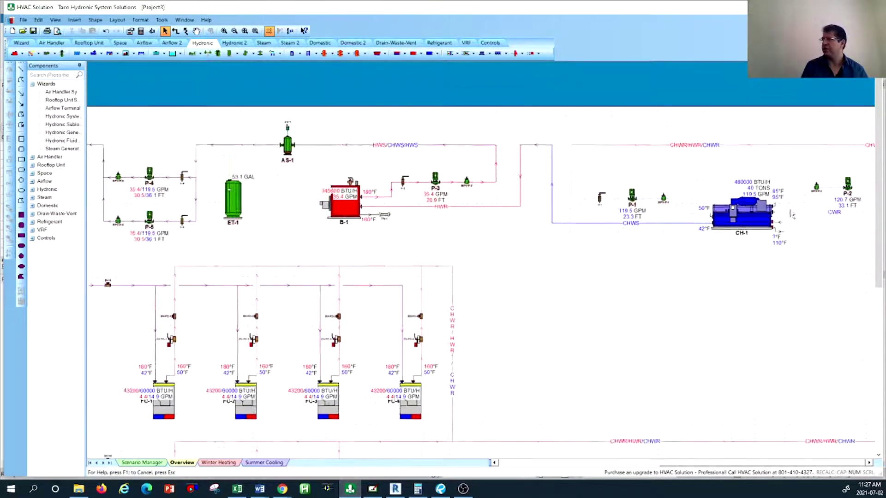
{"action": "scroll", "coordinate": [486, 237], "scroll_direction": "down", "scroll_amount": 1}
{"action": "scroll", "coordinate": [504, 172], "scroll_direction": "up", "scroll_amount": 1}
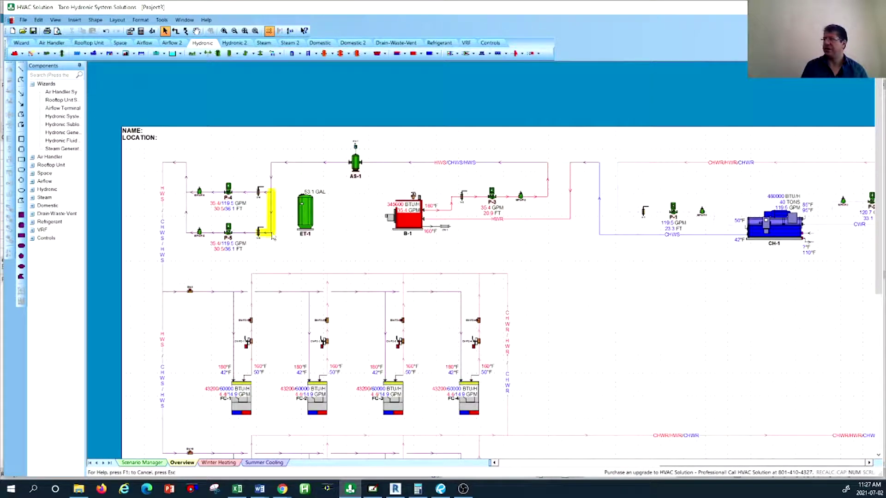
{"action": "scroll", "coordinate": [362, 167], "scroll_direction": "up", "scroll_amount": 3}
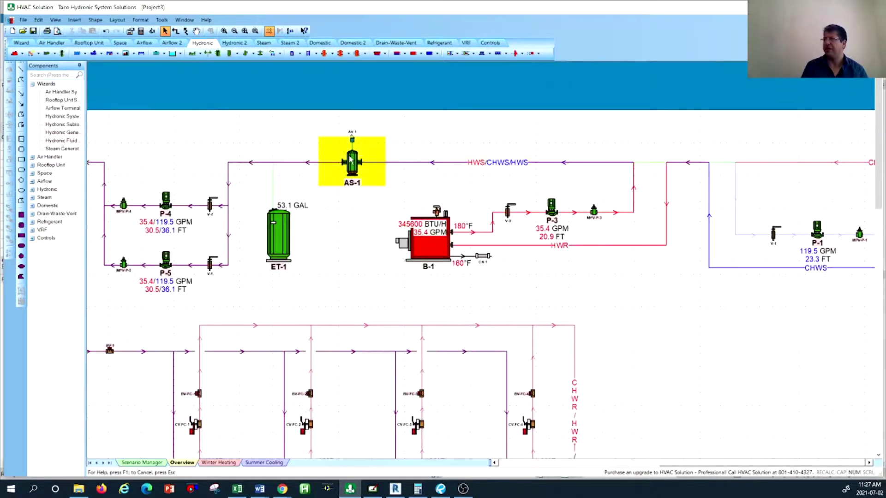
{"action": "scroll", "coordinate": [323, 201], "scroll_direction": "down", "scroll_amount": 1}
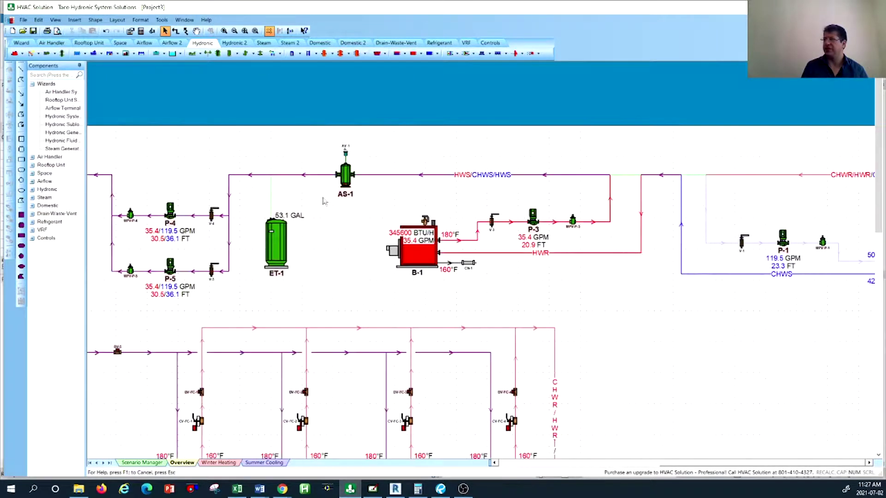
{"action": "scroll", "coordinate": [276, 222], "scroll_direction": "down", "scroll_amount": 1}
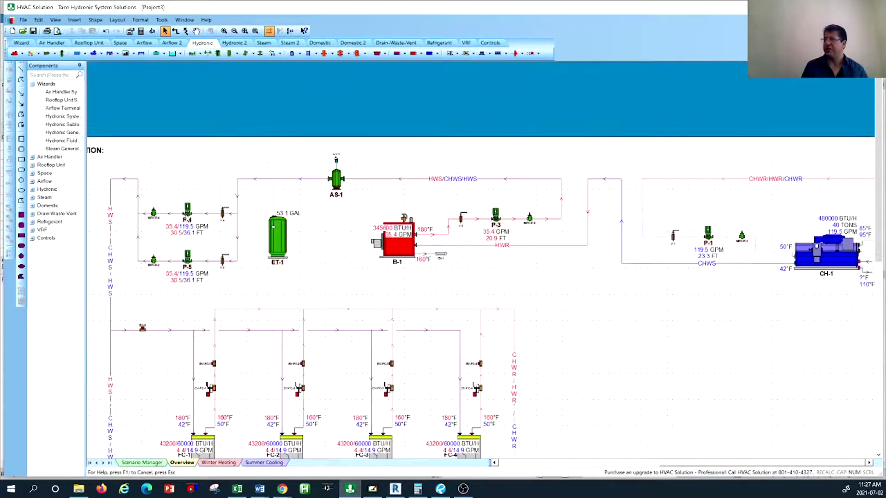
{"action": "scroll", "coordinate": [180, 261], "scroll_direction": "up", "scroll_amount": 1}
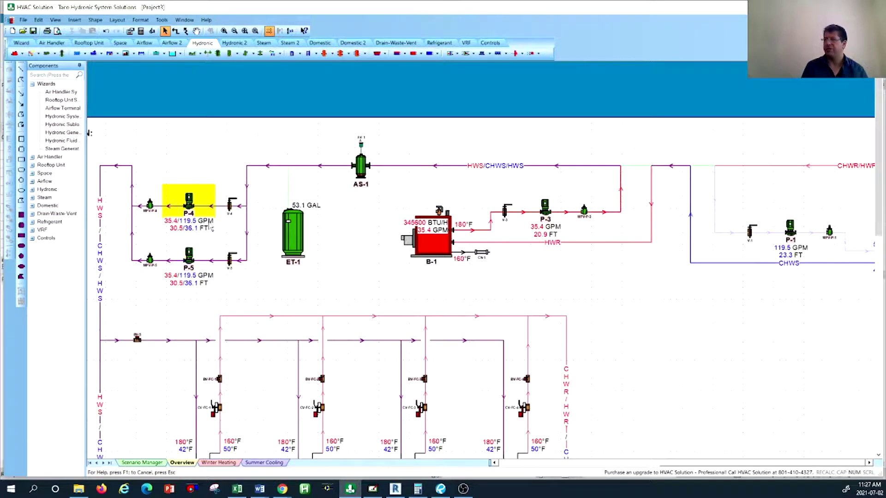
{"action": "scroll", "coordinate": [196, 213], "scroll_direction": "down", "scroll_amount": 1}
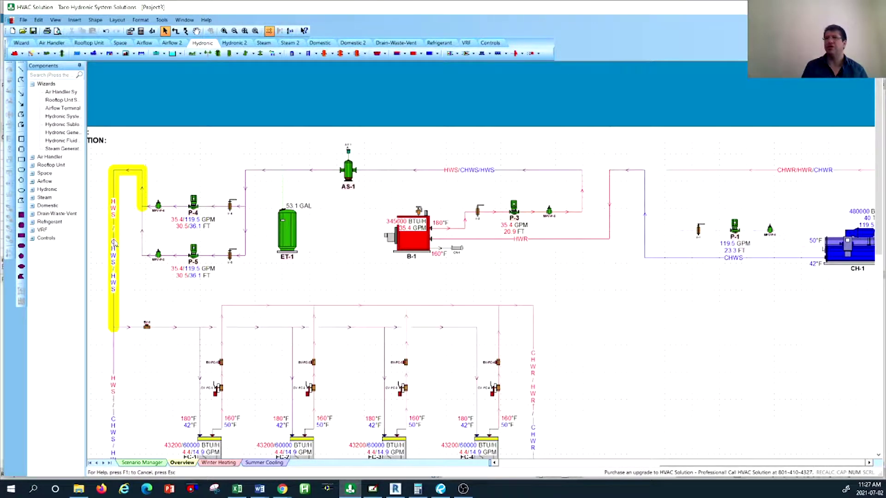
Trace the supply riser to both floors and the common return back to the chiller and boiler, reviewing the primary-secondary connections.
{"action": "scroll", "coordinate": [114, 245], "scroll_direction": "down", "scroll_amount": 3}
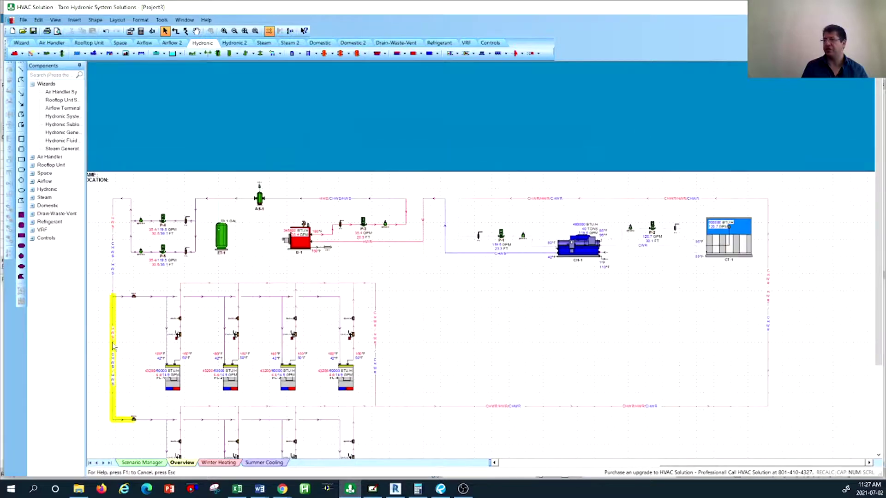
{"action": "scroll", "coordinate": [115, 355], "scroll_direction": "down", "scroll_amount": 1}
{"action": "scroll", "coordinate": [266, 306], "scroll_direction": "down", "scroll_amount": 1}
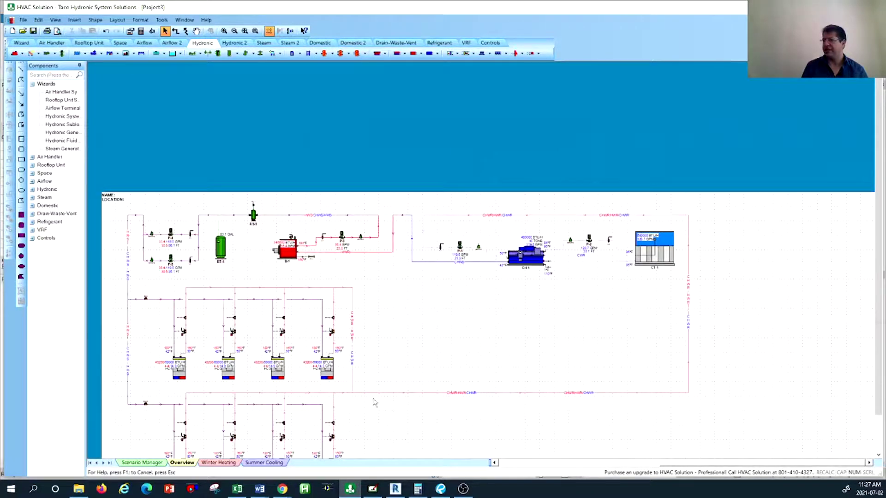
{"action": "scroll", "coordinate": [374, 403], "scroll_direction": "up", "scroll_amount": 2}
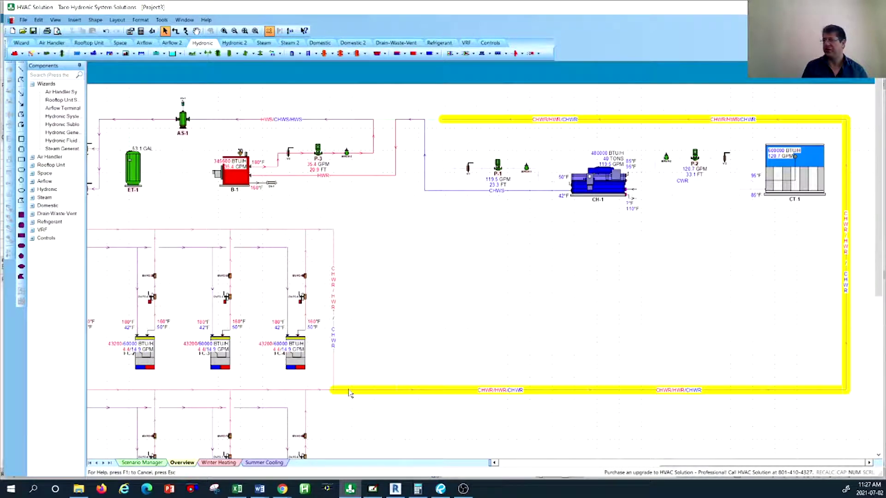
{"action": "scroll", "coordinate": [444, 121], "scroll_direction": "up", "scroll_amount": 1}
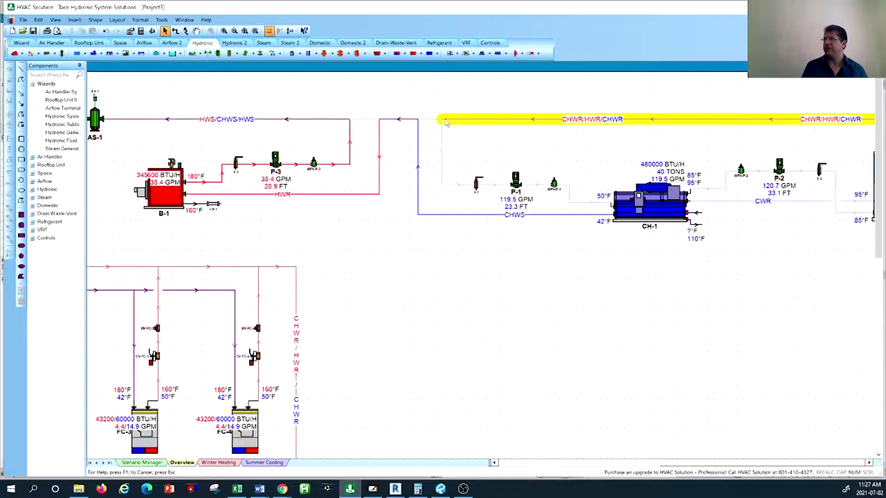
{"action": "scroll", "coordinate": [443, 120], "scroll_direction": "up", "scroll_amount": 1}
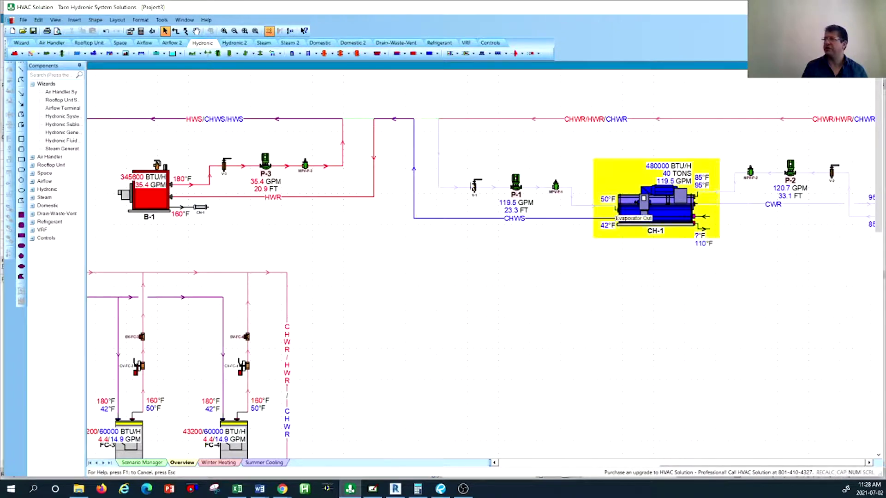
{"action": "scroll", "coordinate": [469, 169], "scroll_direction": "down", "scroll_amount": 2}
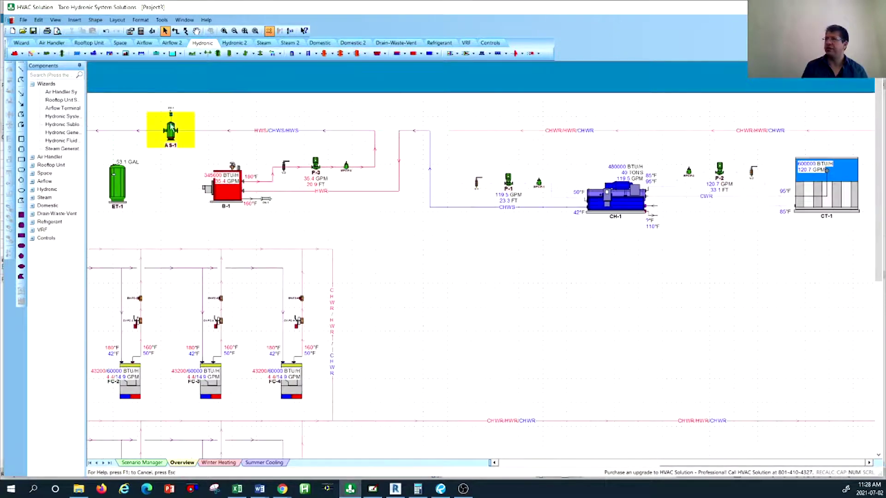
{"action": "scroll", "coordinate": [181, 156], "scroll_direction": "down", "scroll_amount": 1}
{"action": "scroll", "coordinate": [119, 201], "scroll_direction": "up", "scroll_amount": 2}
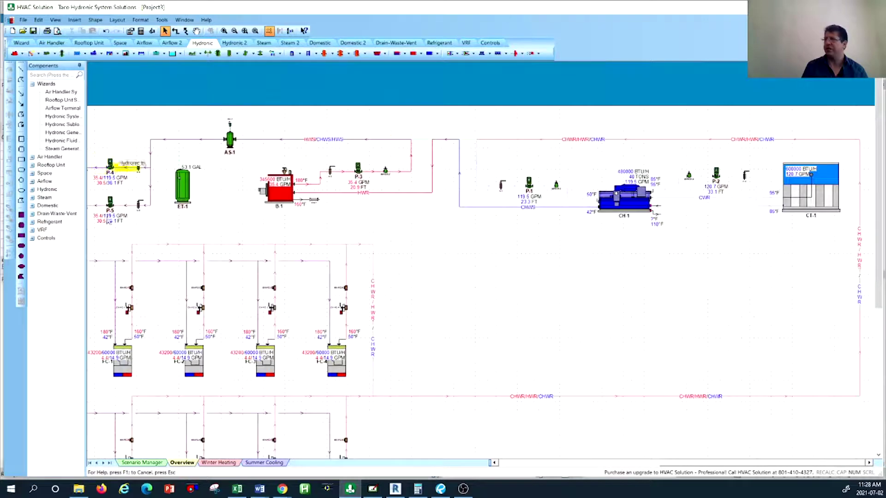
{"action": "scroll", "coordinate": [358, 170], "scroll_direction": "up", "scroll_amount": 3}
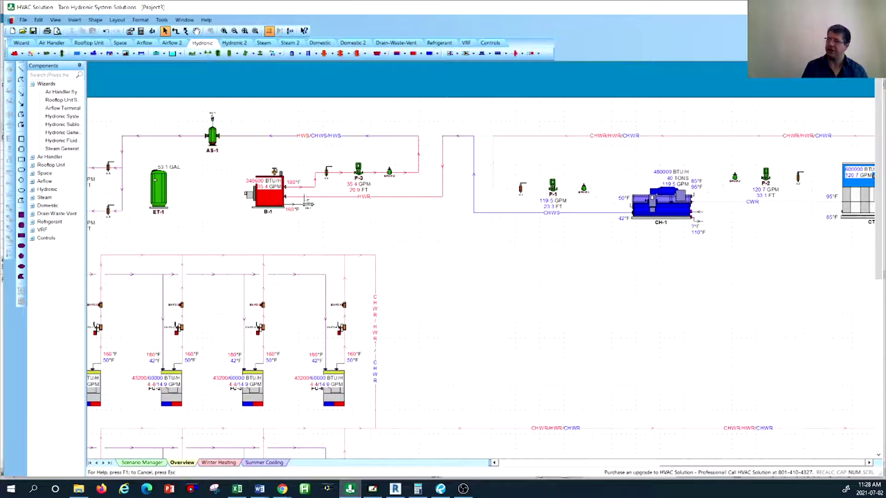
{"action": "scroll", "coordinate": [203, 140], "scroll_direction": "down", "scroll_amount": 1}
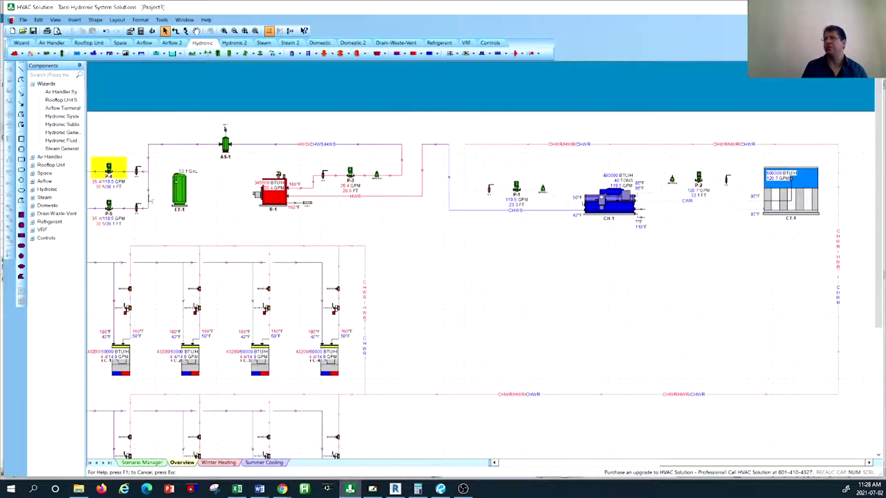
{"action": "scroll", "coordinate": [114, 167], "scroll_direction": "down", "scroll_amount": 1}
{"action": "scroll", "coordinate": [502, 231], "scroll_direction": "down", "scroll_amount": 1}
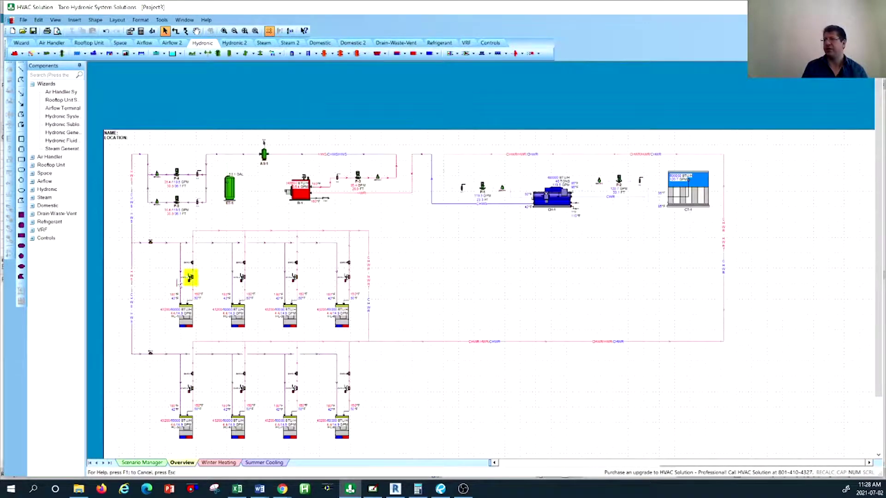
{"action": "scroll", "coordinate": [189, 274], "scroll_direction": "up", "scroll_amount": 1}
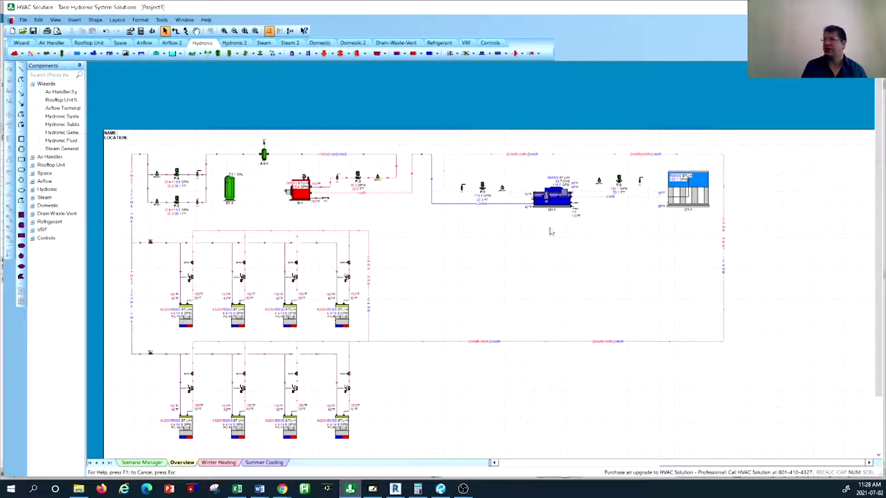
{"action": "scroll", "coordinate": [406, 234], "scroll_direction": "down", "scroll_amount": 1}
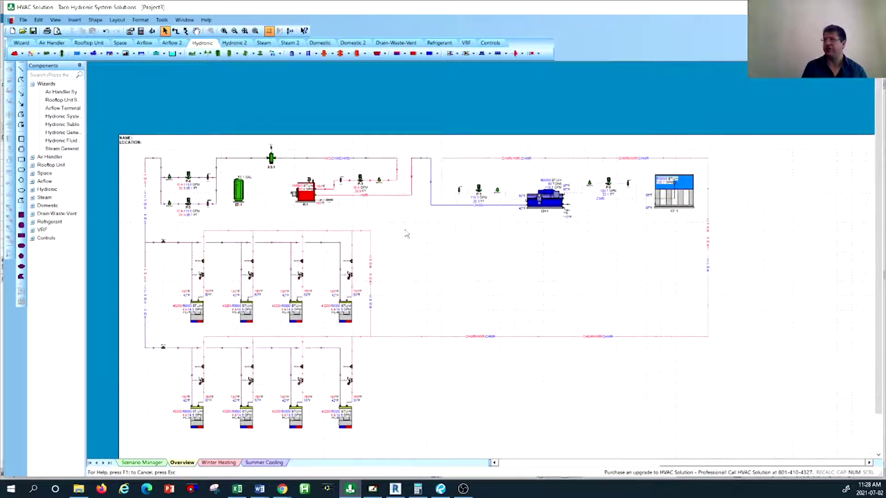
{"action": "scroll", "coordinate": [394, 240], "scroll_direction": "down", "scroll_amount": 1}
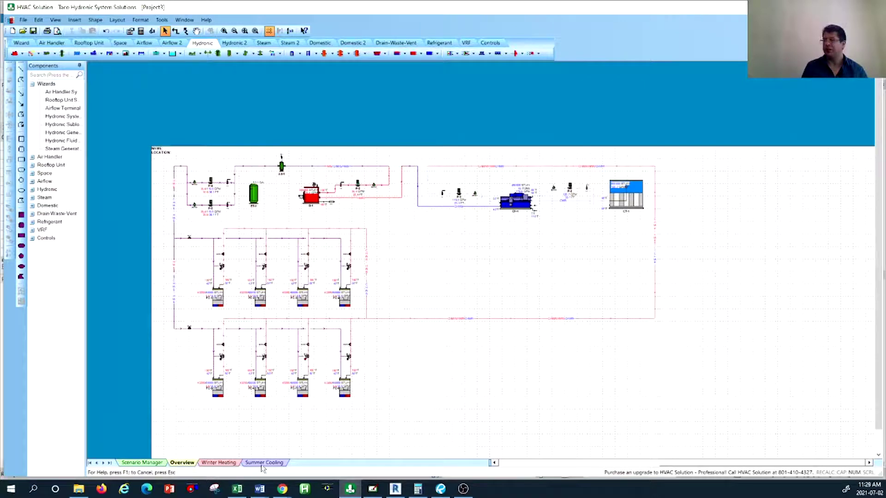
{"action": "scroll", "coordinate": [216, 248], "scroll_direction": "up", "scroll_amount": 1}
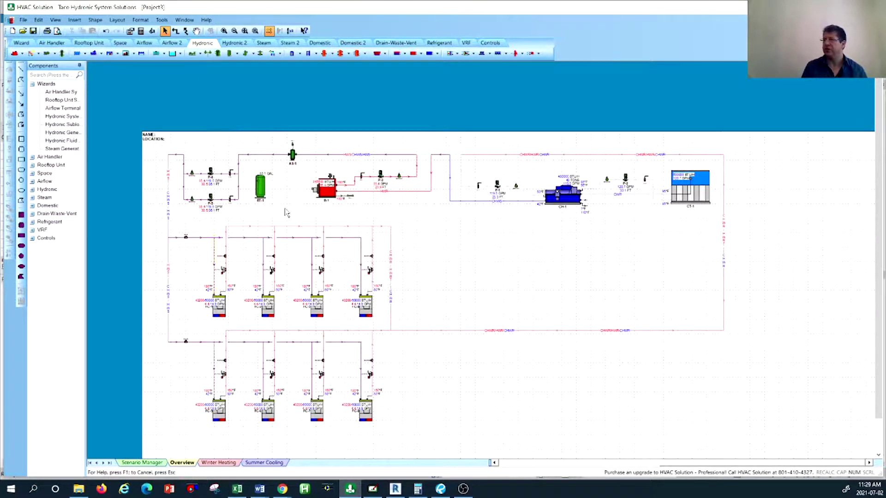
{"action": "scroll", "coordinate": [217, 294], "scroll_direction": "down", "scroll_amount": 1}
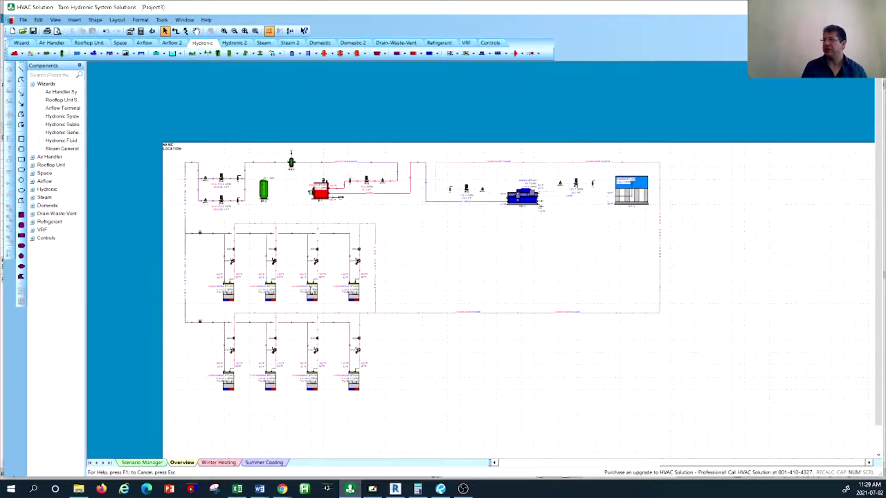
Show the Summer Cooling scenario and examine the flow and head at secondary pumps P-4 and P-5.
{"action": "left_click", "coordinate": [268, 463]}
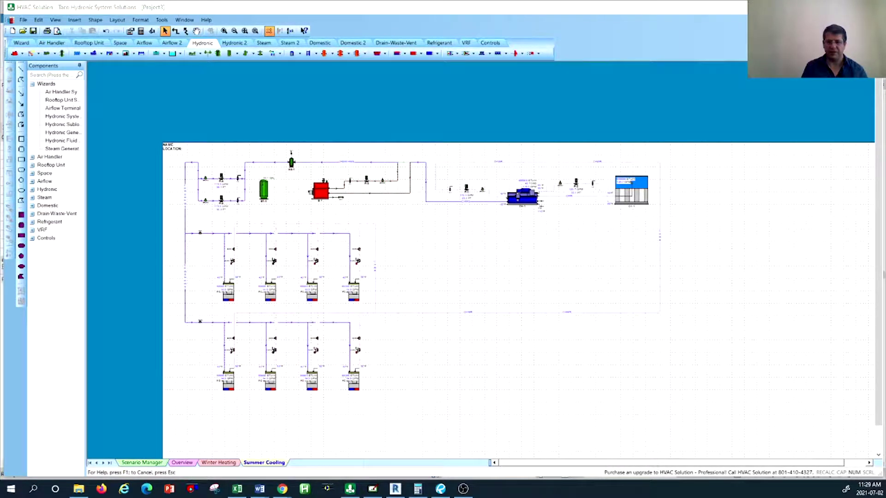
{"action": "scroll", "coordinate": [225, 176], "scroll_direction": "up", "scroll_amount": 3}
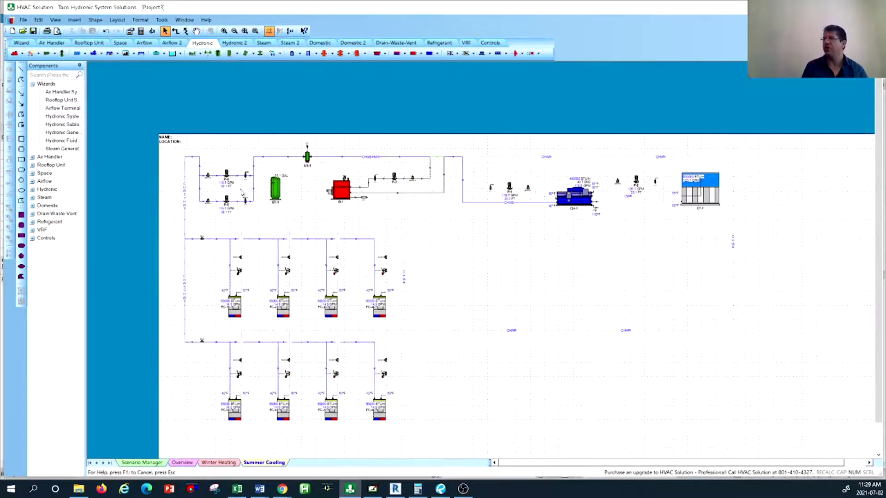
{"action": "scroll", "coordinate": [225, 176], "scroll_direction": "up", "scroll_amount": 4}
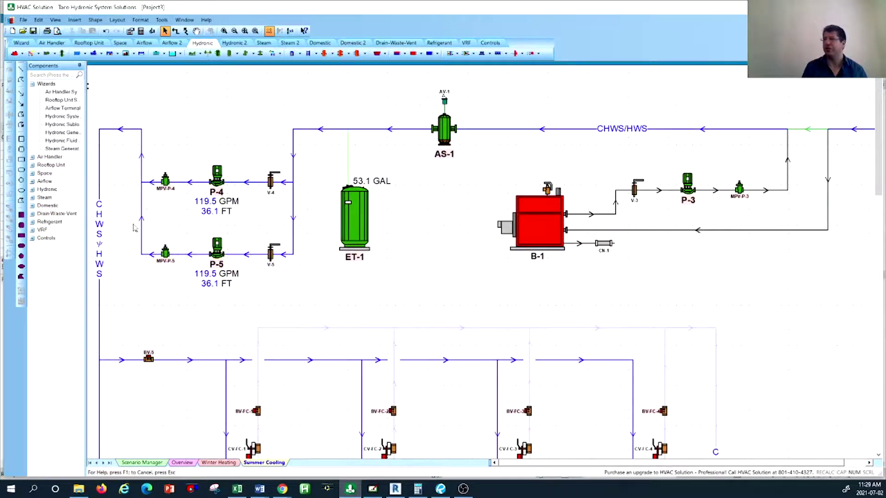
Show the Winter Heating scenario and examine the heating flow and head at secondary pumps P-4 and P-5.
{"action": "scroll", "coordinate": [138, 240], "scroll_direction": "down", "scroll_amount": 5}
{"action": "left_click", "coordinate": [217, 463]}
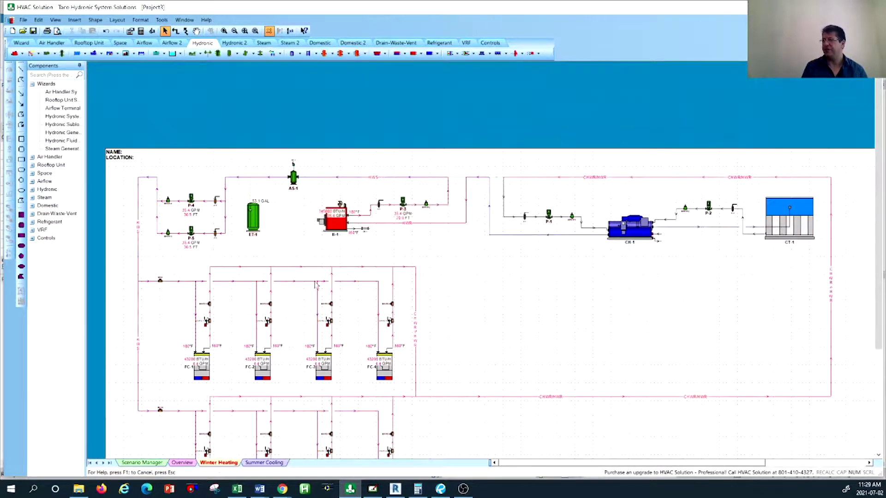
{"action": "scroll", "coordinate": [182, 189], "scroll_direction": "up", "scroll_amount": 2}
{"action": "scroll", "coordinate": [183, 189], "scroll_direction": "up", "scroll_amount": 4}
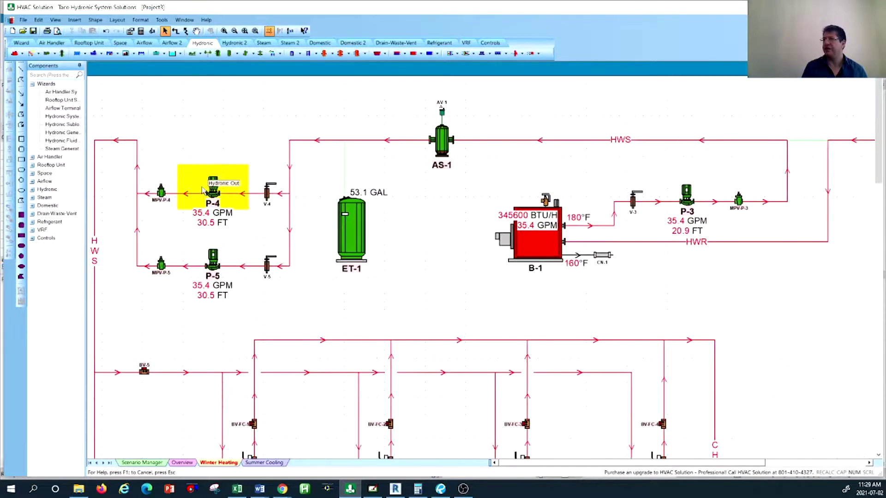
{"action": "scroll", "coordinate": [204, 191], "scroll_direction": "up", "scroll_amount": 2}
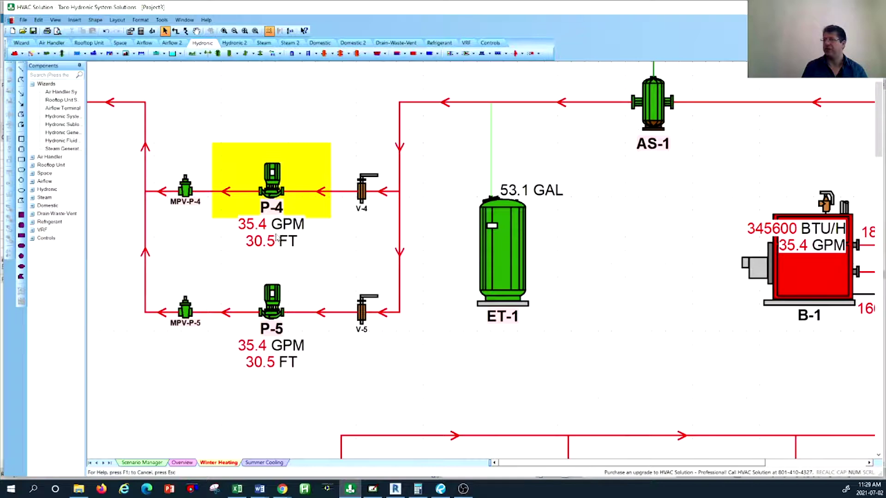
Compare the Summer Cooling flow and head at pumps P-4 and P-5 with the combined heating/cooling values in the Overview.
{"action": "left_click", "coordinate": [262, 463]}
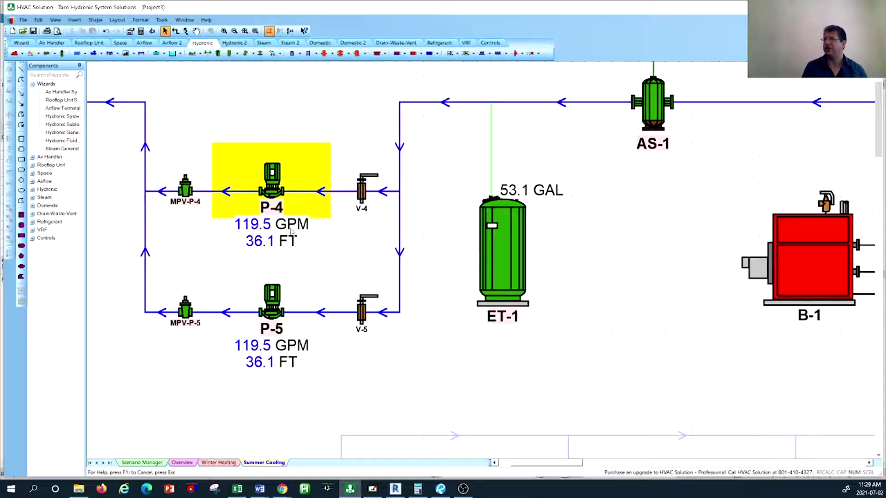
{"action": "scroll", "coordinate": [341, 241], "scroll_direction": "down", "scroll_amount": 1}
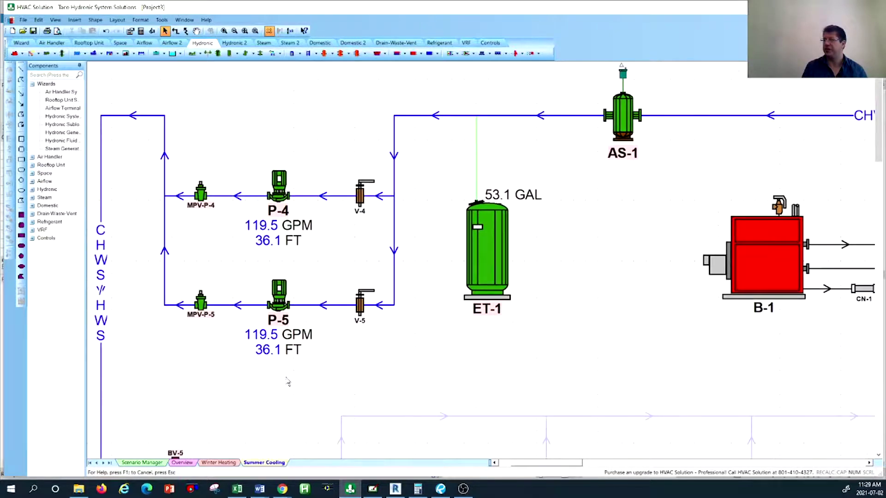
{"action": "left_click", "coordinate": [186, 464]}
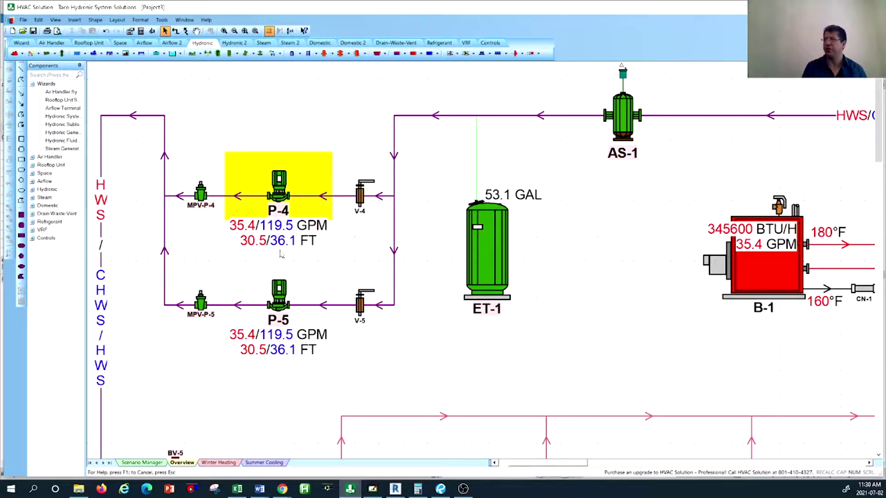
Select the entire schematic in the Overview and add velocity annotations to its connectors.
{"action": "scroll", "coordinate": [280, 254], "scroll_direction": "down", "scroll_amount": 3}
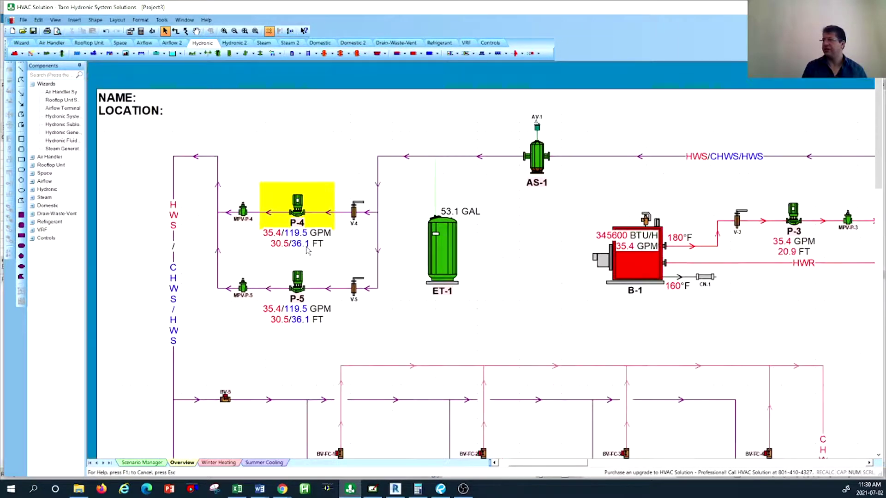
{"action": "scroll", "coordinate": [308, 251], "scroll_direction": "down", "scroll_amount": 3}
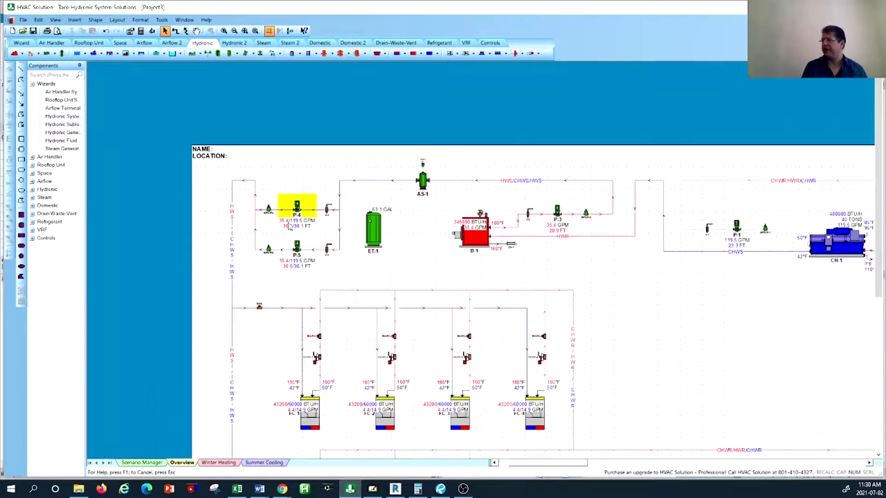
{"action": "scroll", "coordinate": [227, 240], "scroll_direction": "down", "scroll_amount": 1}
{"action": "scroll", "coordinate": [168, 173], "scroll_direction": "down", "scroll_amount": 4}
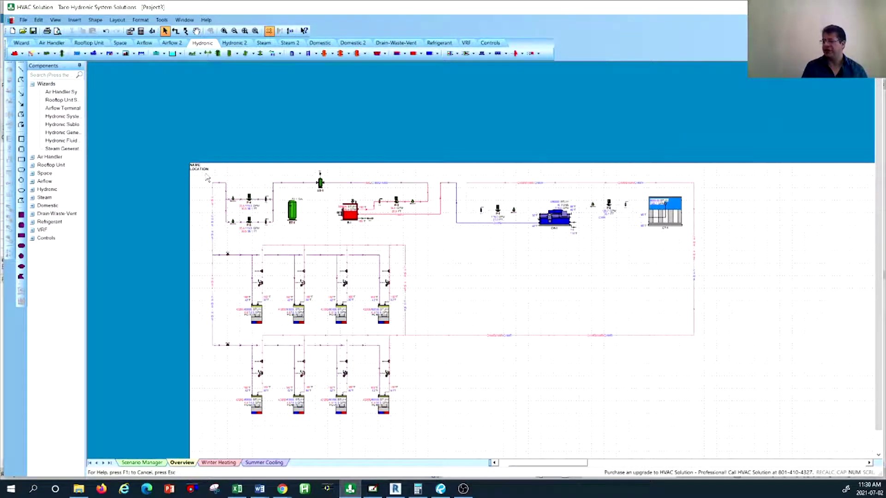
{"action": "left_click_drag", "start_coordinate": [208, 178], "coordinate": [726, 445]}
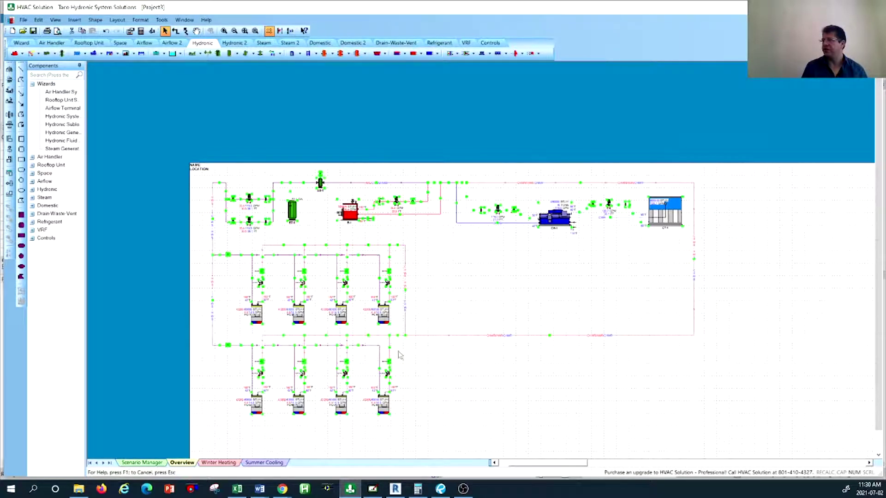
{"action": "scroll", "coordinate": [260, 200], "scroll_direction": "up", "scroll_amount": 4}
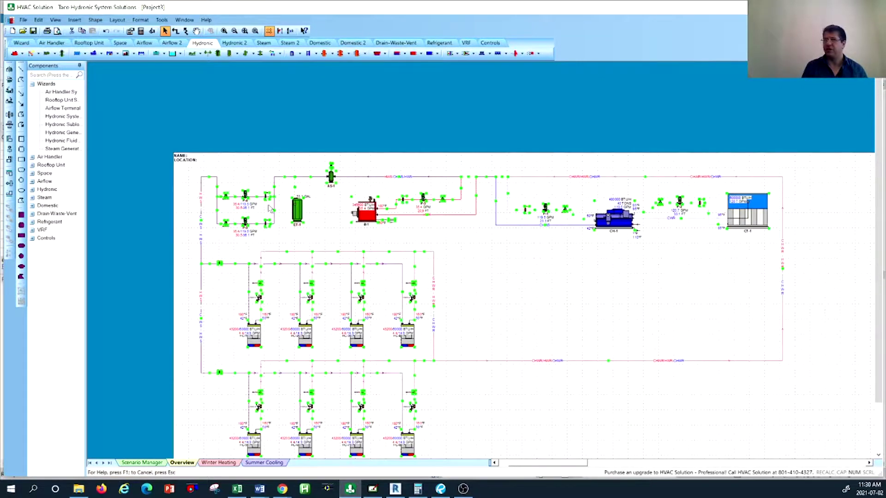
{"action": "scroll", "coordinate": [222, 196], "scroll_direction": "up", "scroll_amount": 1}
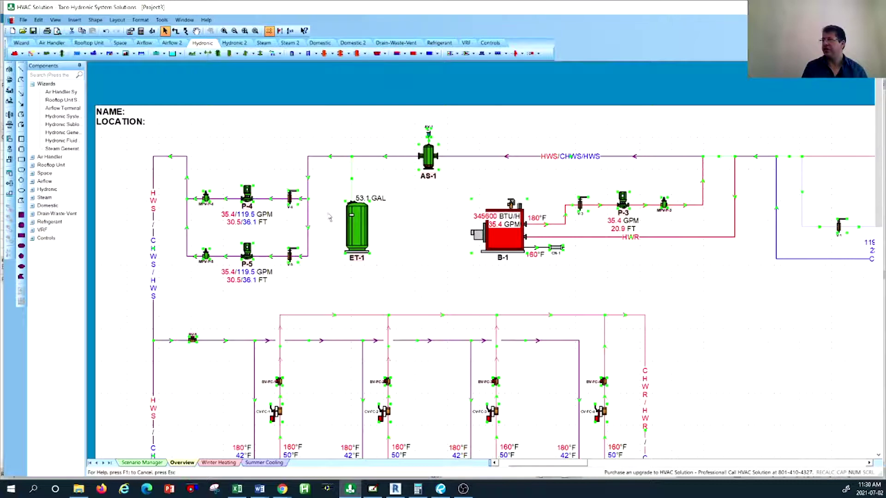
{"action": "scroll", "coordinate": [273, 145], "scroll_direction": "down", "scroll_amount": 3}
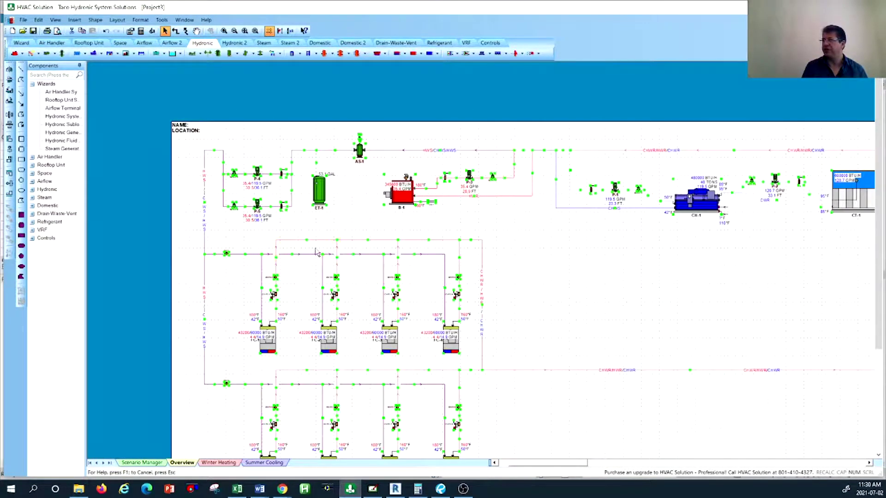
{"action": "right_click", "coordinate": [317, 252]}
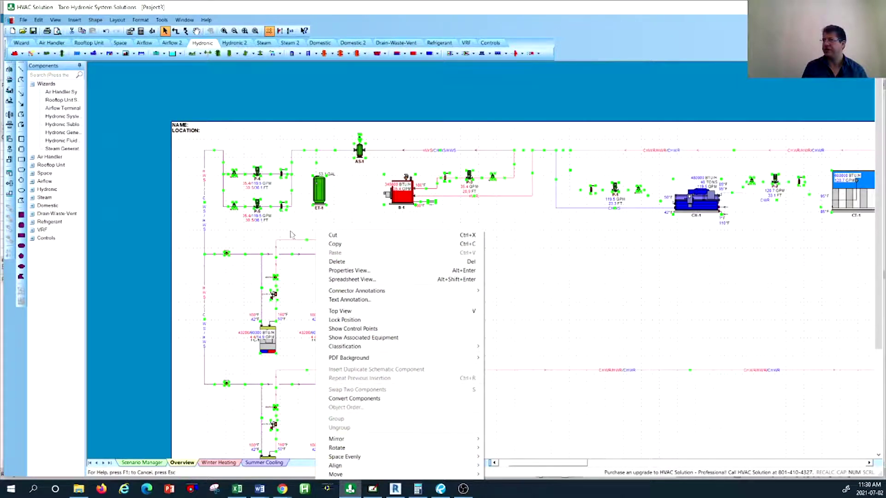
{"action": "mouse_move", "coordinate": [355, 291]}
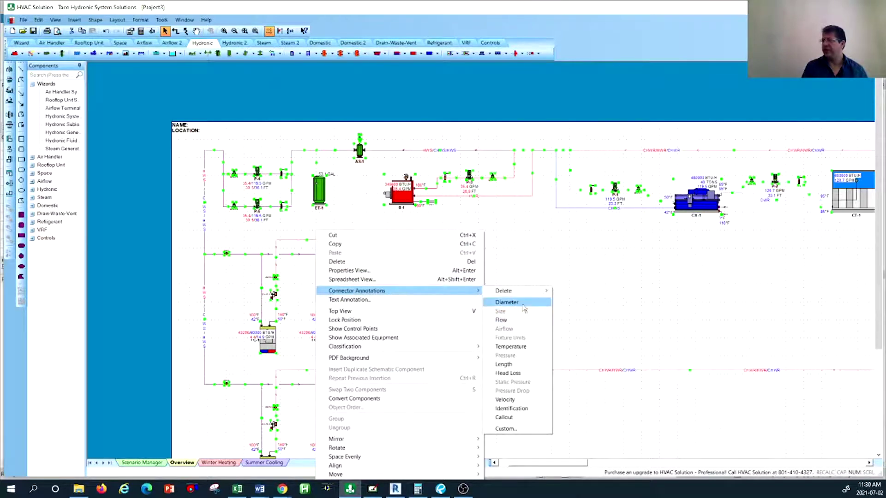
{"action": "left_click", "coordinate": [512, 400]}
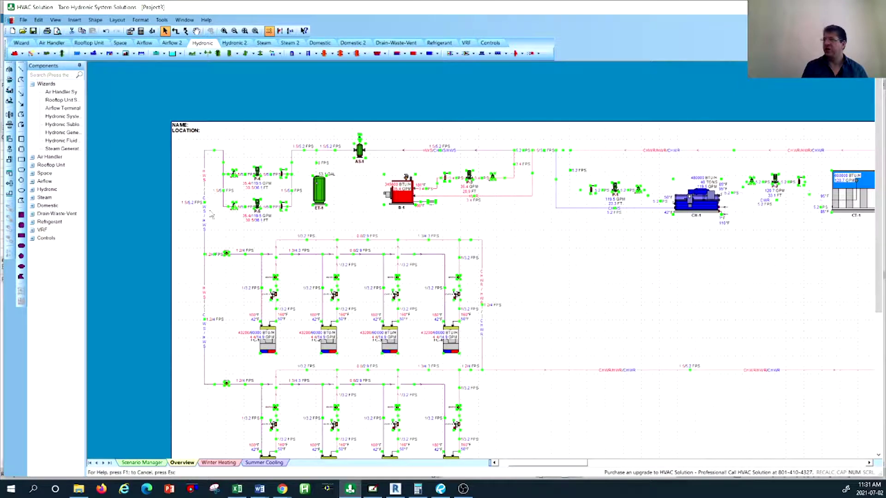
Examine the heating and cooling velocities in the supply riser, the secondary pump piping and the fan coil branches.
{"action": "scroll", "coordinate": [216, 129], "scroll_direction": "up", "scroll_amount": 2}
{"action": "scroll", "coordinate": [209, 246], "scroll_direction": "up", "scroll_amount": 3}
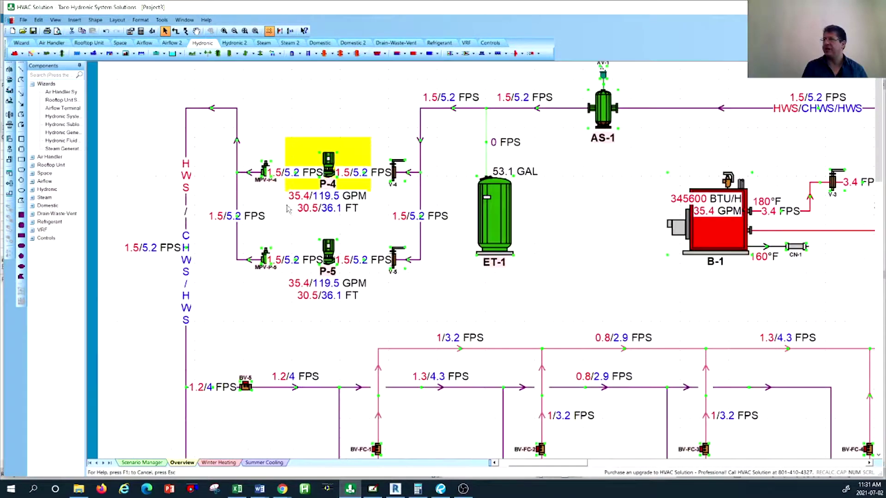
{"action": "scroll", "coordinate": [210, 245], "scroll_direction": "up", "scroll_amount": 3}
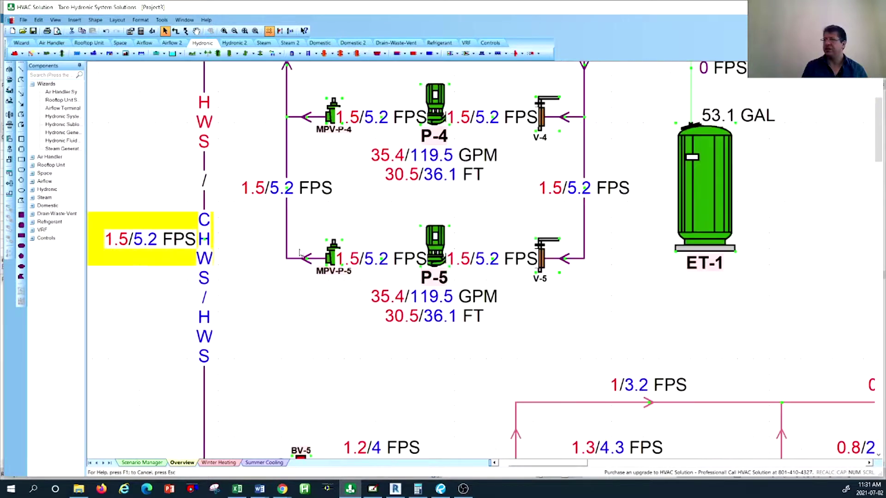
{"action": "scroll", "coordinate": [173, 258], "scroll_direction": "down", "scroll_amount": 1}
{"action": "scroll", "coordinate": [173, 258], "scroll_direction": "up", "scroll_amount": 2}
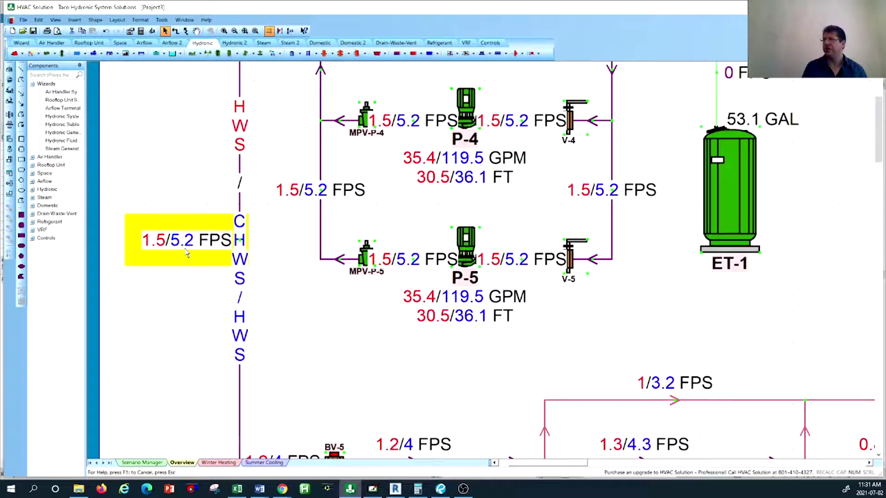
{"action": "scroll", "coordinate": [223, 253], "scroll_direction": "down", "scroll_amount": 3}
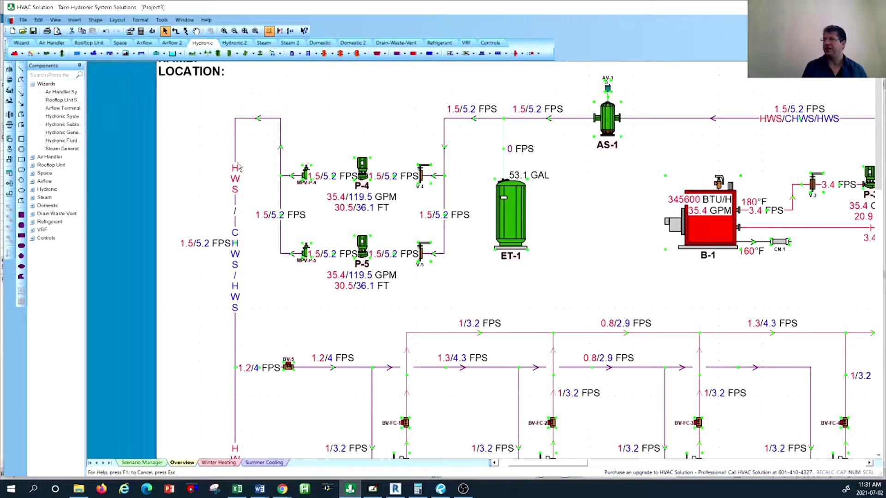
{"action": "scroll", "coordinate": [240, 169], "scroll_direction": "down", "scroll_amount": 3}
{"action": "scroll", "coordinate": [252, 208], "scroll_direction": "down", "scroll_amount": 1}
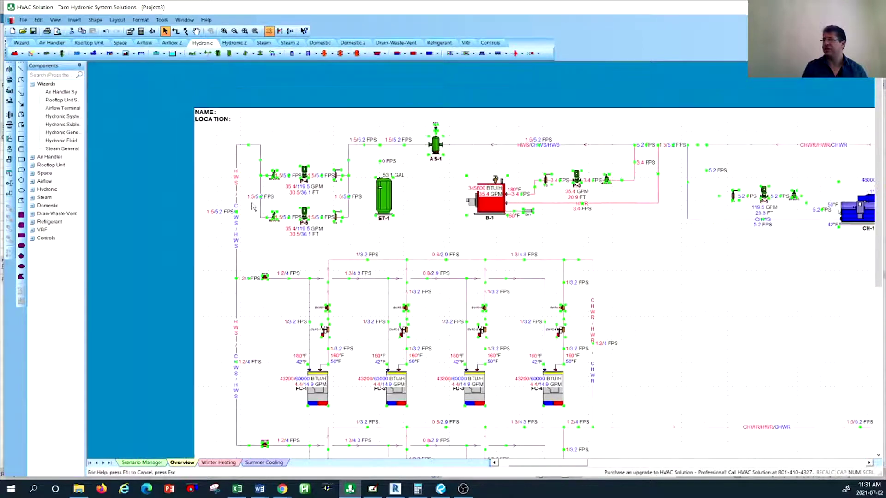
{"action": "scroll", "coordinate": [261, 202], "scroll_direction": "down", "scroll_amount": 1}
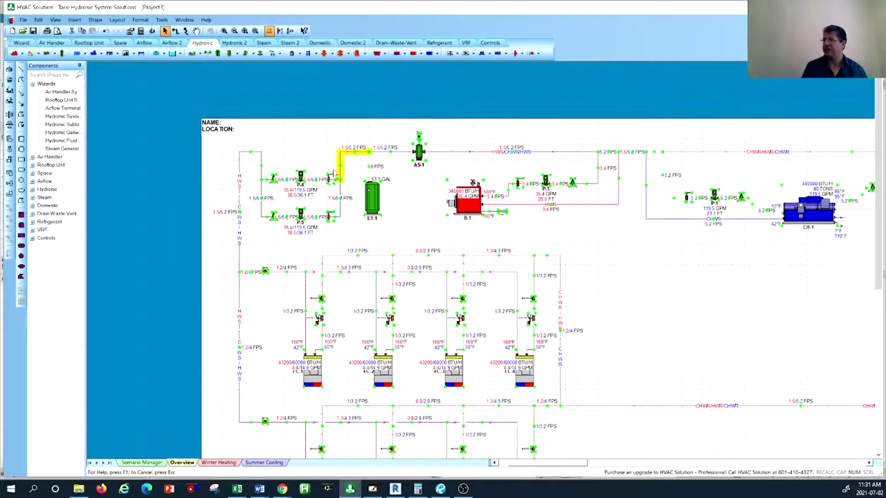
Add pipe diameter annotations to all connectors of the selected schematic.
{"action": "scroll", "coordinate": [338, 173], "scroll_direction": "up", "scroll_amount": 1}
{"action": "scroll", "coordinate": [310, 290], "scroll_direction": "up", "scroll_amount": 3}
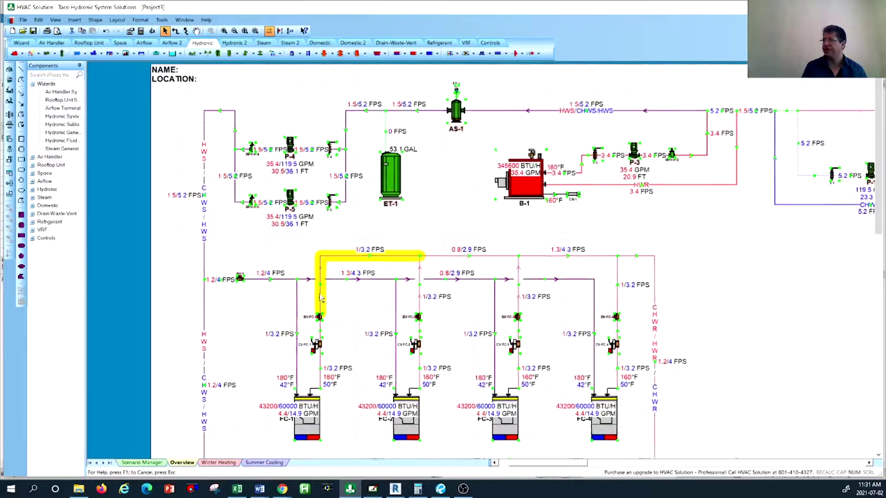
{"action": "right_click", "coordinate": [309, 290]}
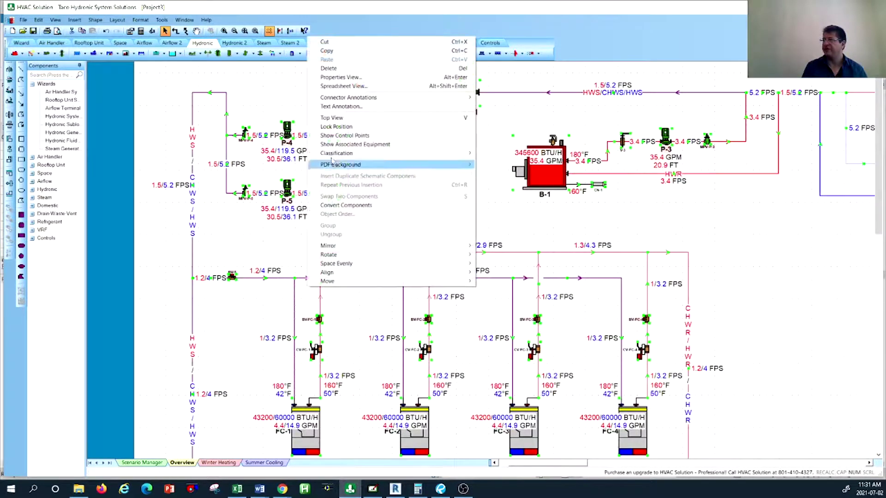
{"action": "mouse_move", "coordinate": [351, 101]}
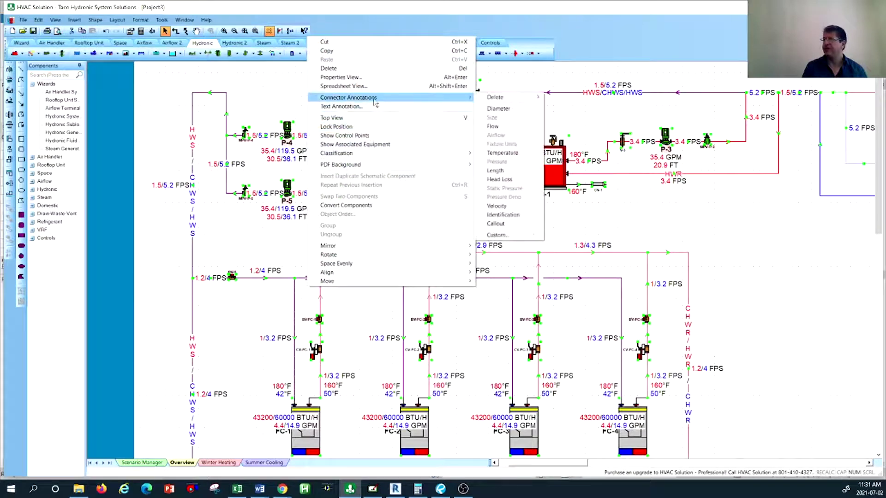
{"action": "left_click", "coordinate": [503, 110]}
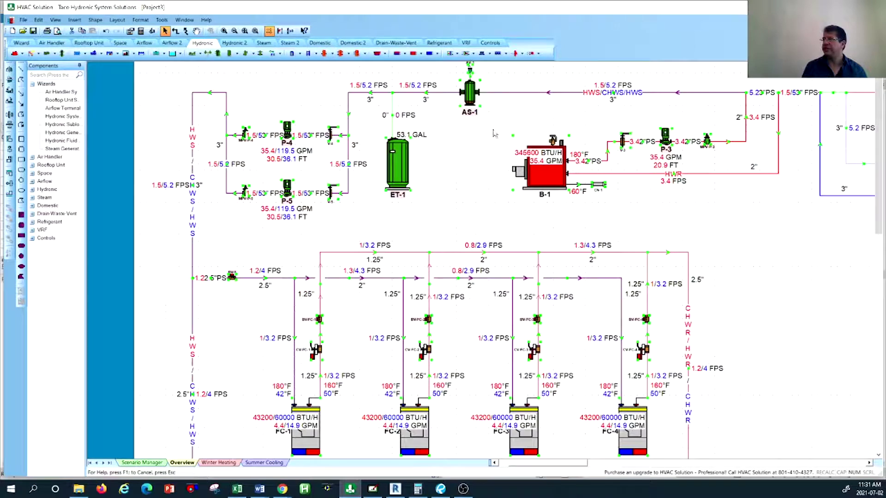
Examine the pipe diameter annotations around pumps P-4 and P-5, the supply riser and the fan coil branches.
{"action": "scroll", "coordinate": [203, 166], "scroll_direction": "up", "scroll_amount": 2}
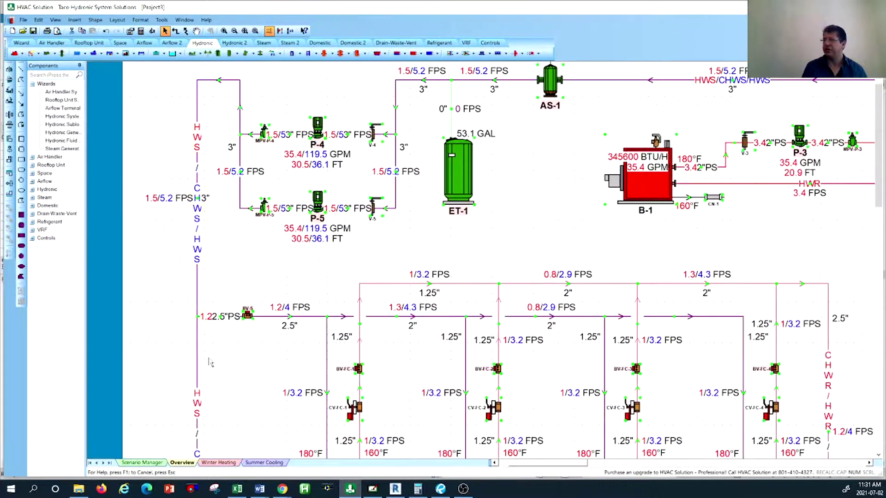
{"action": "scroll", "coordinate": [224, 157], "scroll_direction": "up", "scroll_amount": 2}
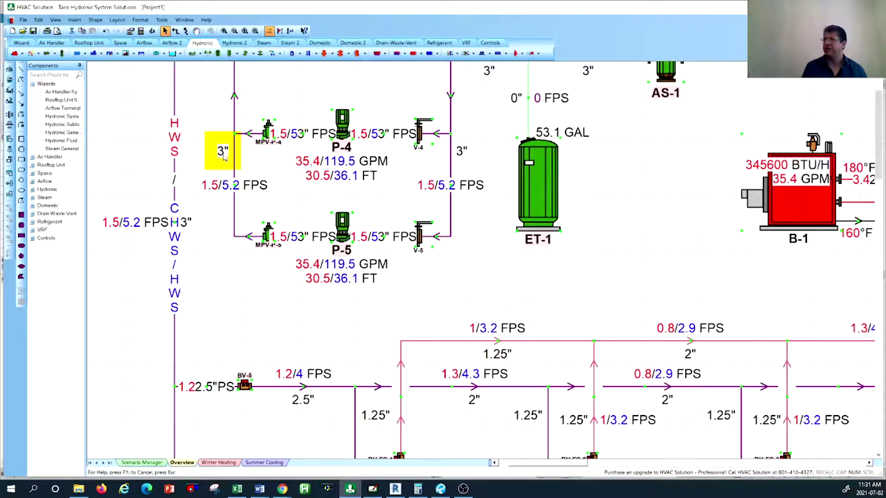
{"action": "scroll", "coordinate": [226, 166], "scroll_direction": "down", "scroll_amount": 1}
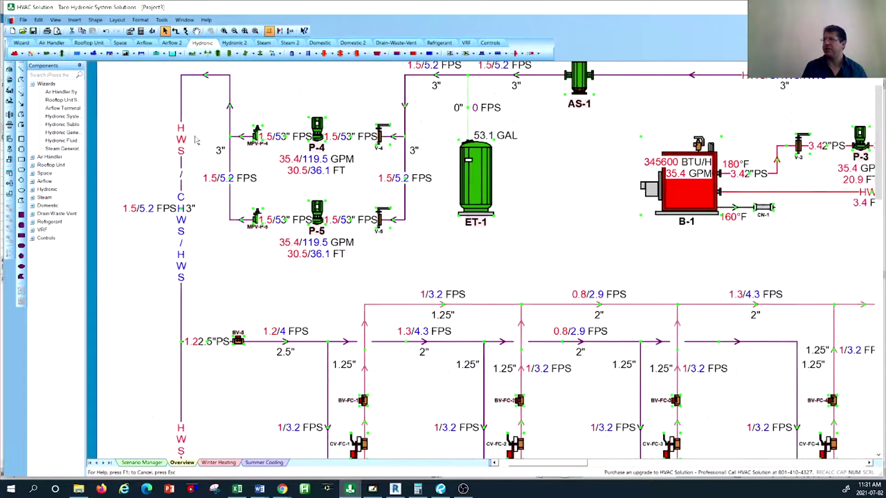
{"action": "scroll", "coordinate": [200, 135], "scroll_direction": "down", "scroll_amount": 1}
{"action": "scroll", "coordinate": [207, 145], "scroll_direction": "down", "scroll_amount": 1}
{"action": "scroll", "coordinate": [311, 282], "scroll_direction": "up", "scroll_amount": 2}
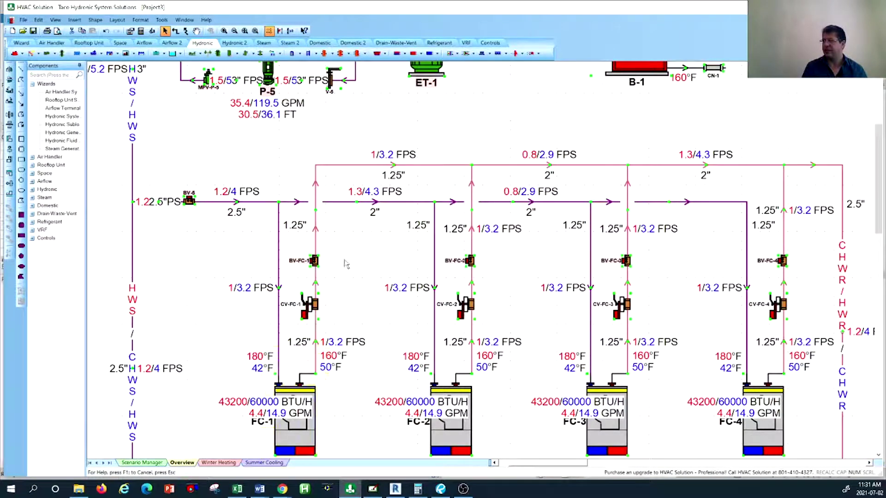
{"action": "scroll", "coordinate": [322, 242], "scroll_direction": "up", "scroll_amount": 1}
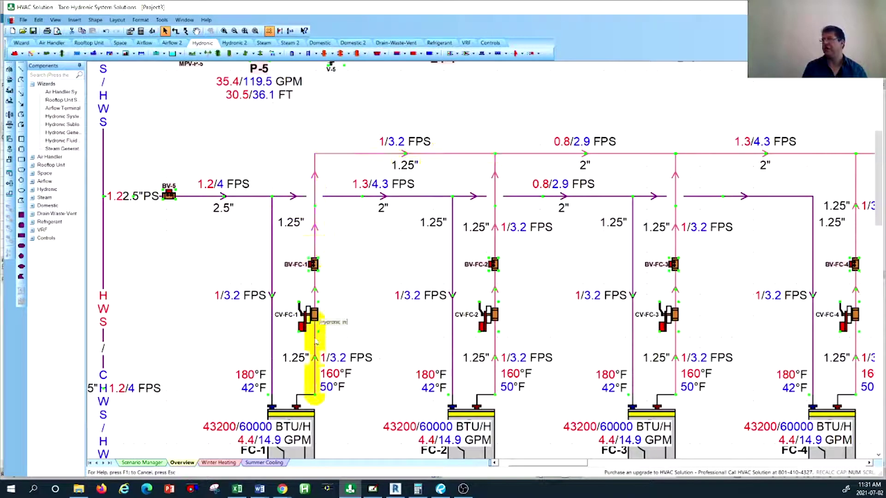
{"action": "scroll", "coordinate": [420, 283], "scroll_direction": "down", "scroll_amount": 5}
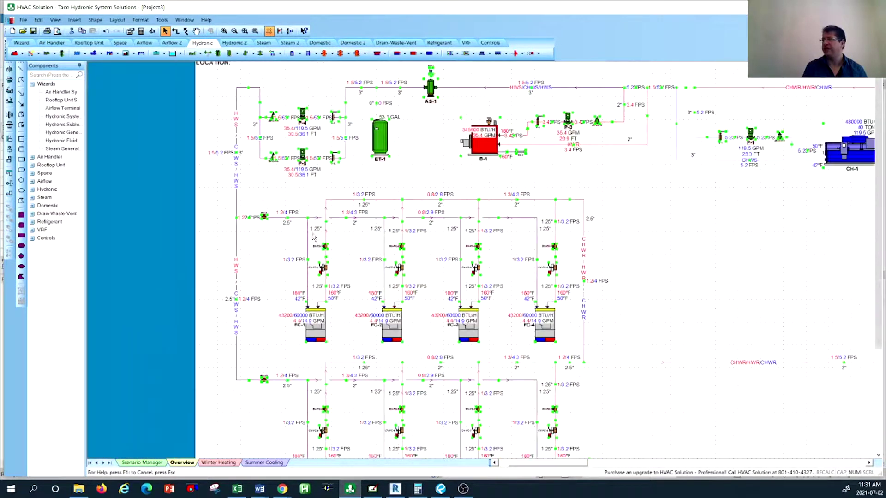
Add head loss annotations to all connectors of the selected schematic.
{"action": "scroll", "coordinate": [304, 229], "scroll_direction": "down", "scroll_amount": 1}
{"action": "right_click", "coordinate": [366, 232]}
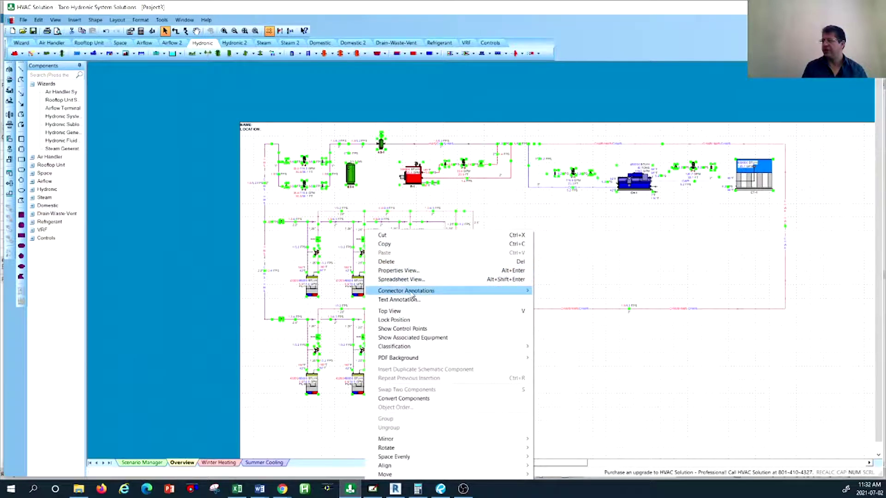
{"action": "mouse_move", "coordinate": [413, 296]}
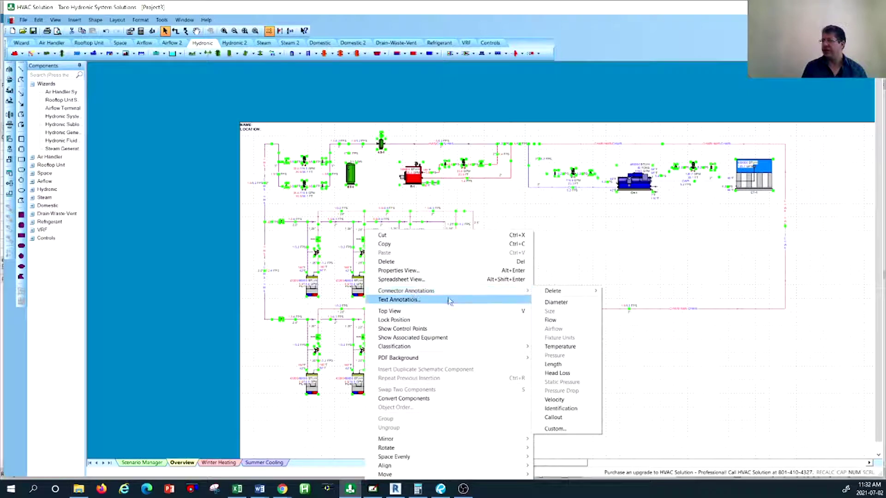
{"action": "mouse_move", "coordinate": [564, 292]}
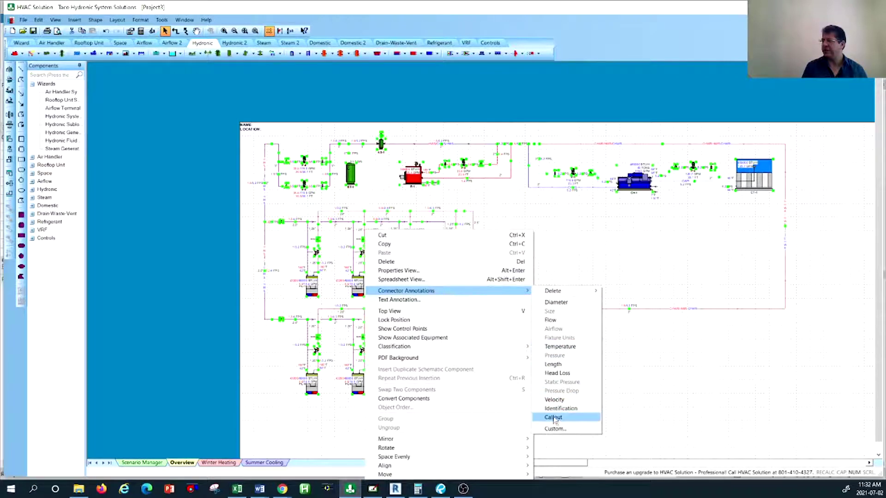
{"action": "left_click", "coordinate": [561, 373]}
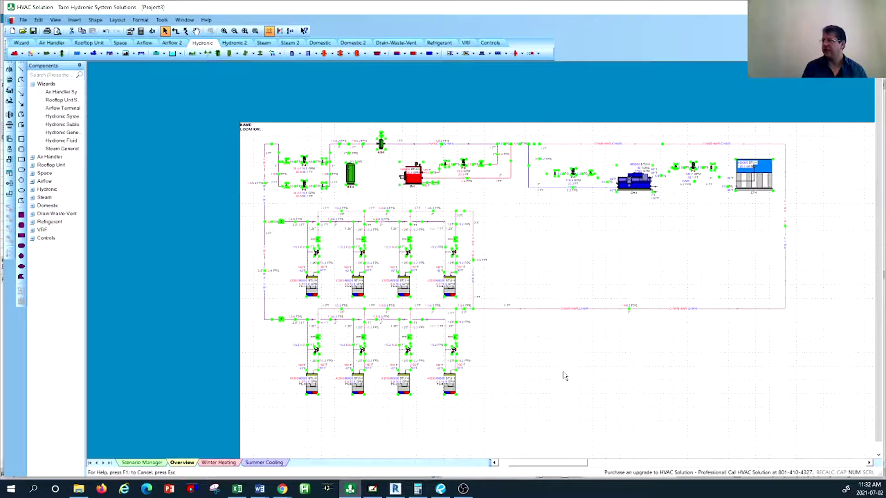
Examine the head loss annotations on the supply riser, the secondary pump piping and the fan coil branches.
{"action": "scroll", "coordinate": [268, 195], "scroll_direction": "up", "scroll_amount": 3}
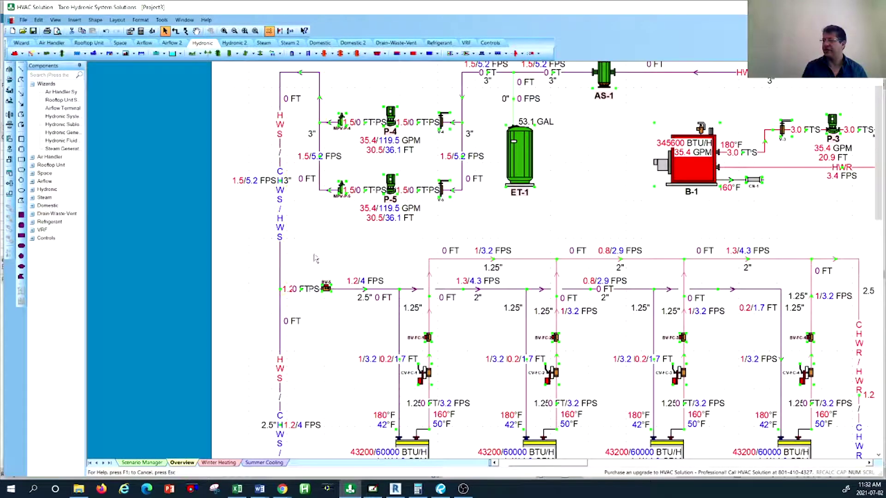
{"action": "scroll", "coordinate": [364, 131], "scroll_direction": "down", "scroll_amount": 1}
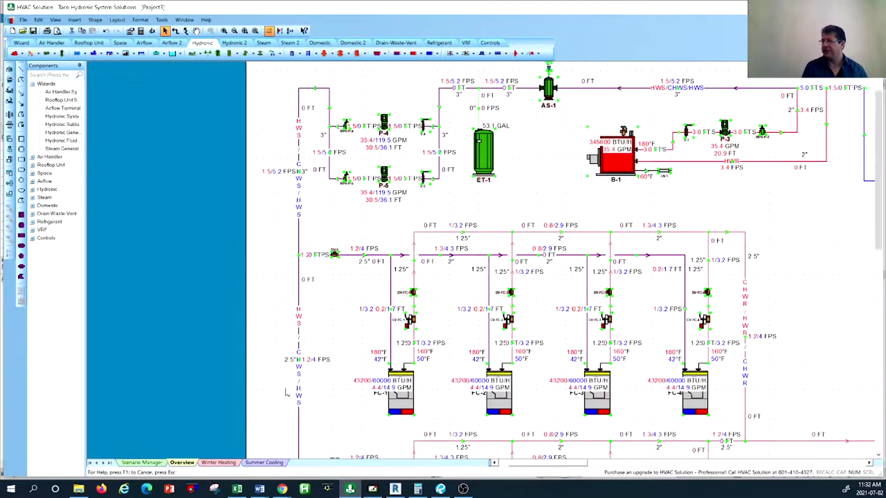
{"action": "scroll", "coordinate": [285, 392], "scroll_direction": "up", "scroll_amount": 3}
{"action": "scroll", "coordinate": [293, 373], "scroll_direction": "down", "scroll_amount": 3}
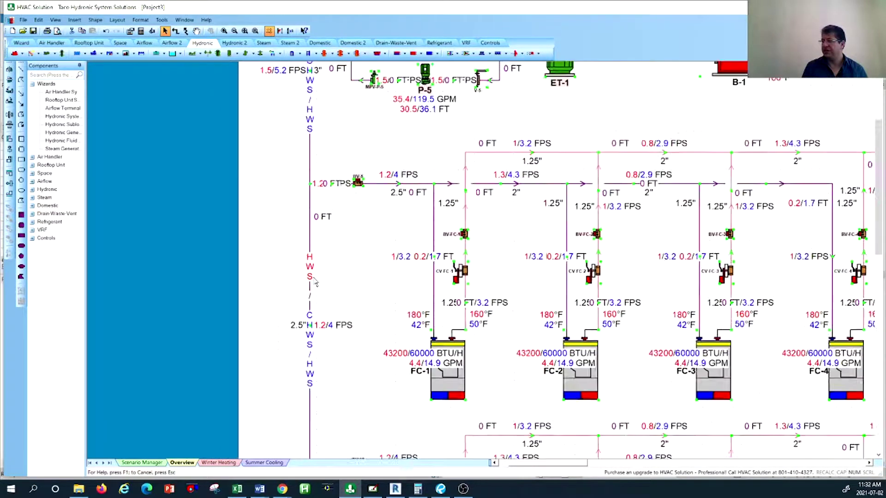
{"action": "scroll", "coordinate": [312, 327], "scroll_direction": "down", "scroll_amount": 2}
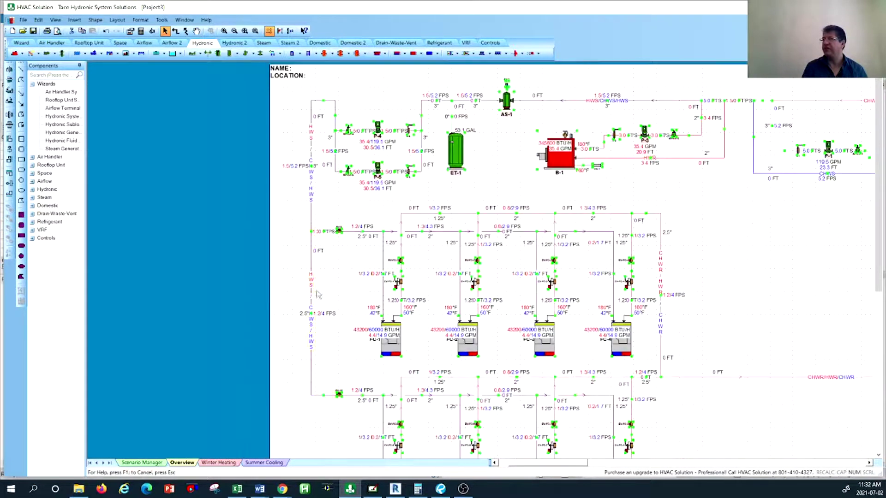
{"action": "scroll", "coordinate": [323, 90], "scroll_direction": "up", "scroll_amount": 4}
{"action": "scroll", "coordinate": [323, 91], "scroll_direction": "up", "scroll_amount": 3}
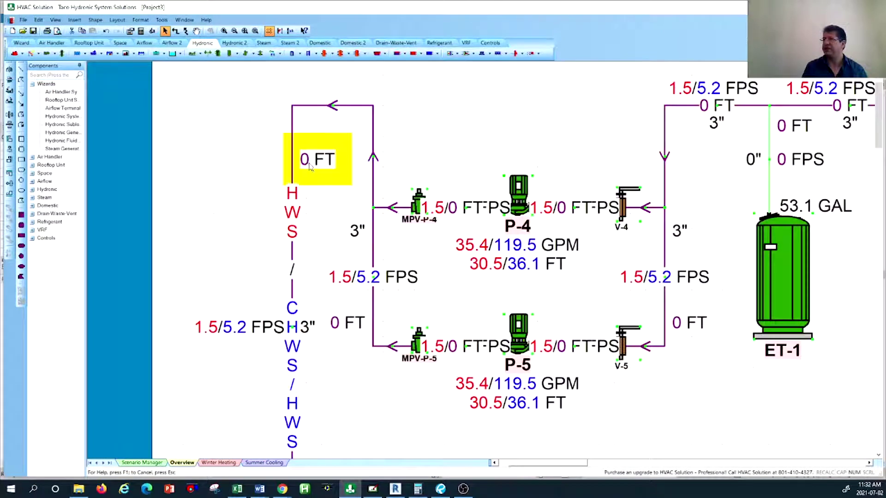
Edit the properties of all 3" hydronic pipes in the selection and set their length to 100.
{"action": "scroll", "coordinate": [310, 167], "scroll_direction": "down", "scroll_amount": 2}
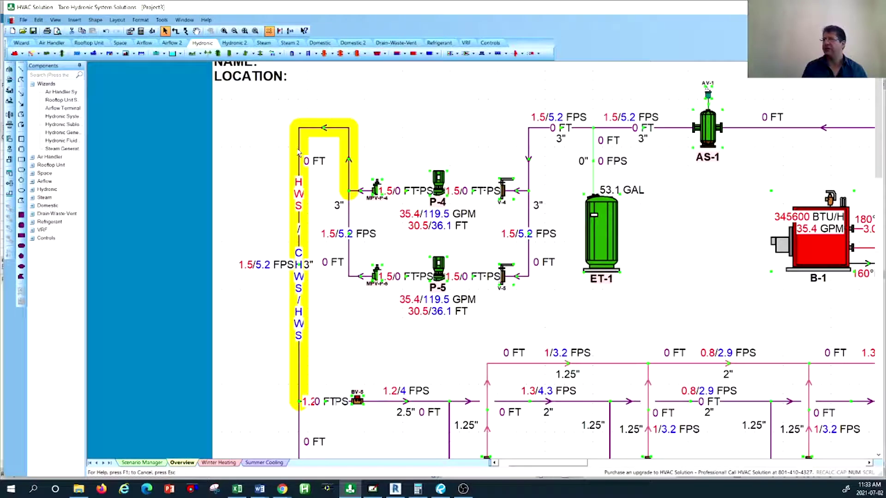
{"action": "right_click", "coordinate": [298, 152]}
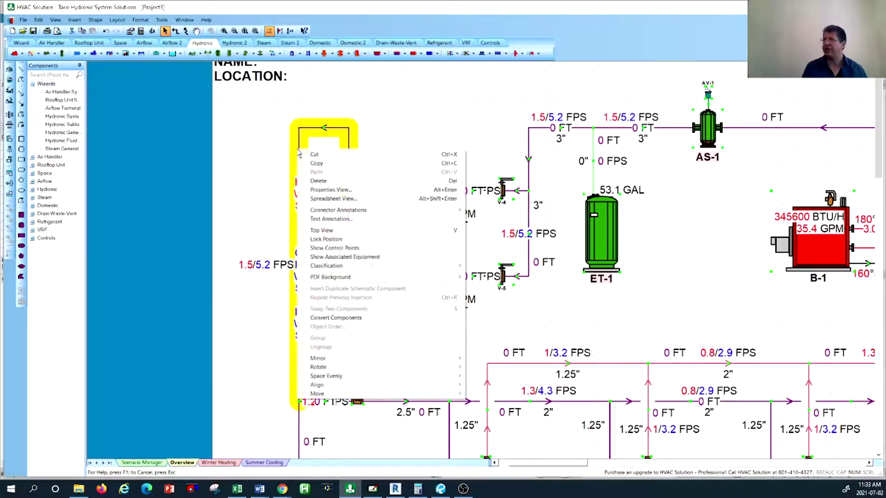
{"action": "left_click", "coordinate": [339, 190]}
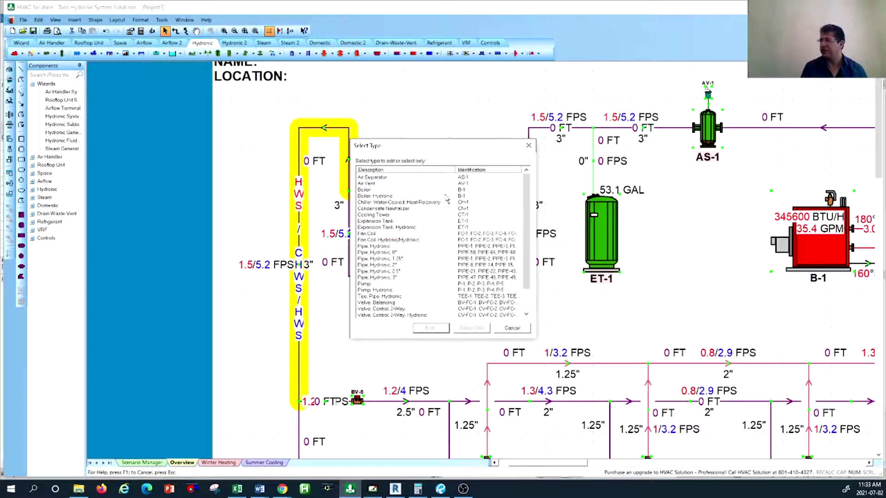
{"action": "left_click", "coordinate": [387, 279]}
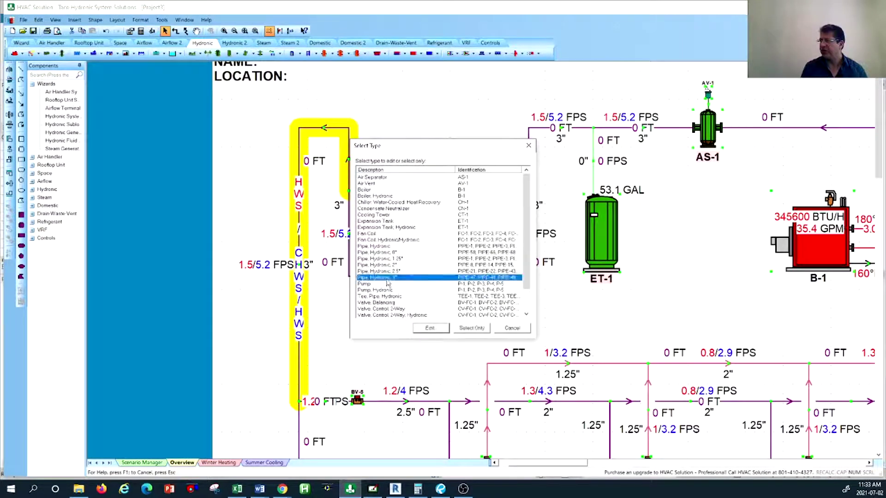
{"action": "left_click", "coordinate": [430, 328]}
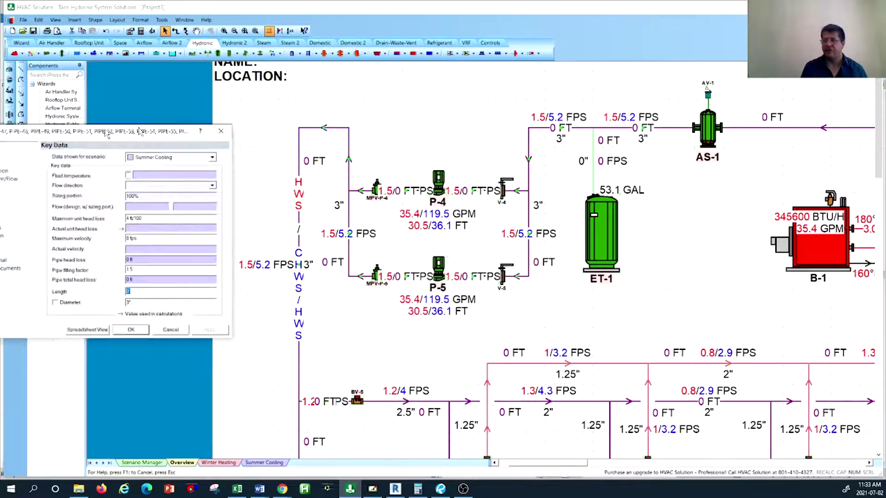
{"action": "left_click_drag", "start_coordinate": [140, 131], "coordinate": [383, 119]}
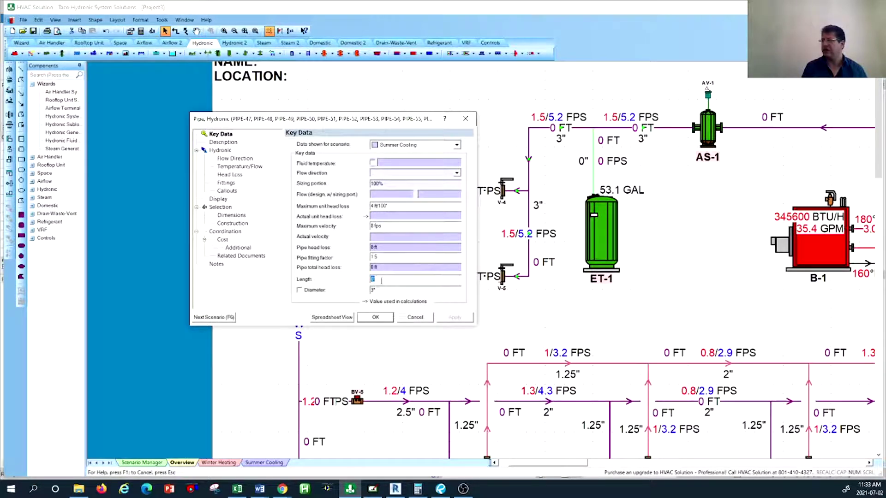
{"action": "type", "text": "100"}
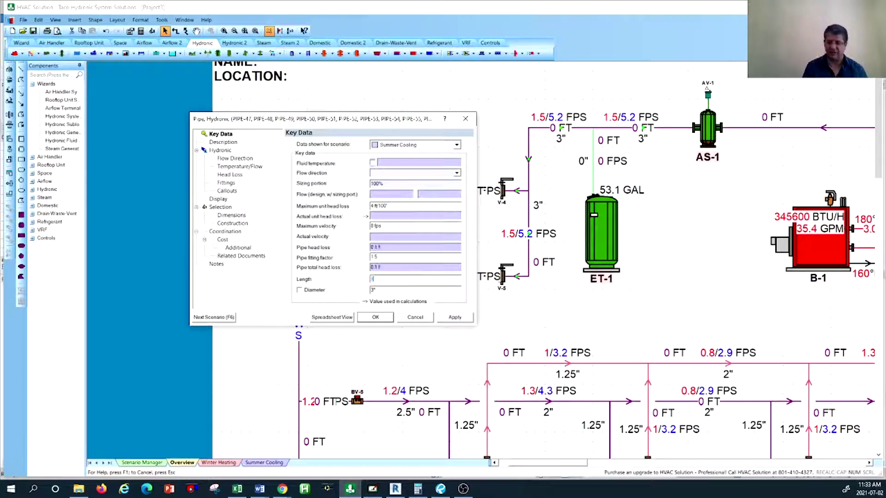
{"action": "left_click", "coordinate": [375, 318]}
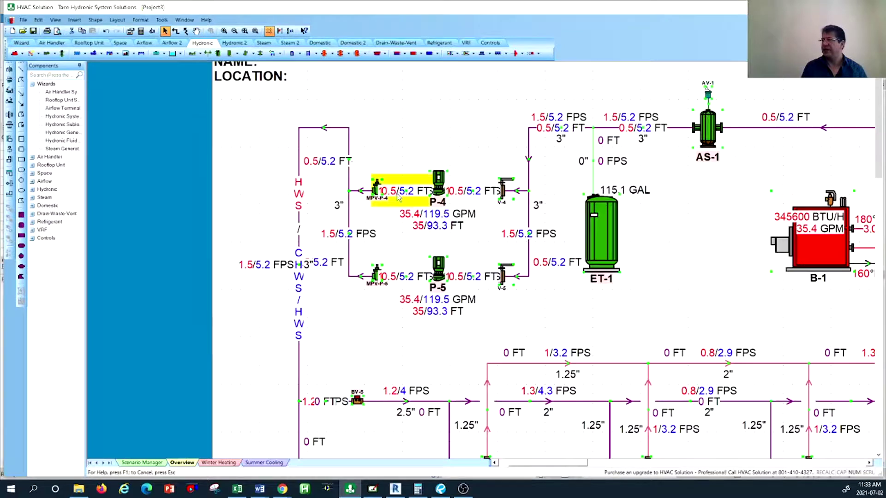
Examine the updated head losses in the 3" piping and the pump heads at P-4 and P-5.
{"action": "scroll", "coordinate": [400, 202], "scroll_direction": "up", "scroll_amount": 3}
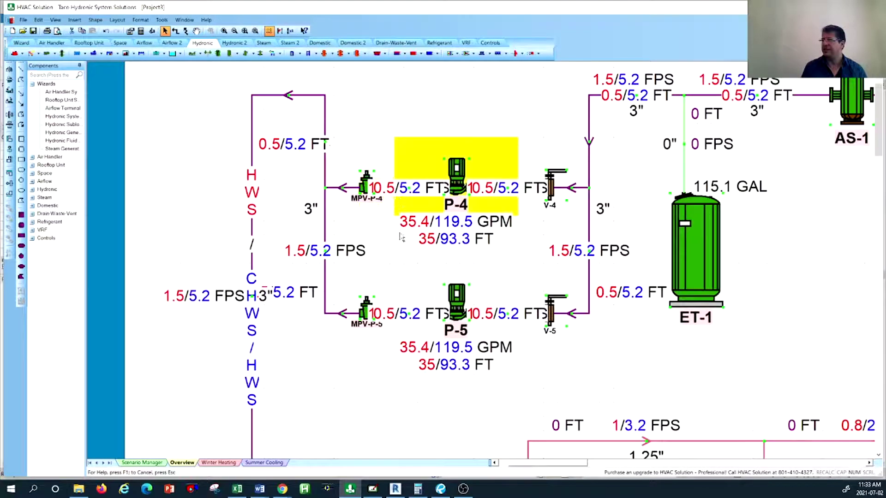
{"action": "scroll", "coordinate": [384, 260], "scroll_direction": "down", "scroll_amount": 2}
{"action": "scroll", "coordinate": [347, 328], "scroll_direction": "up", "scroll_amount": 2}
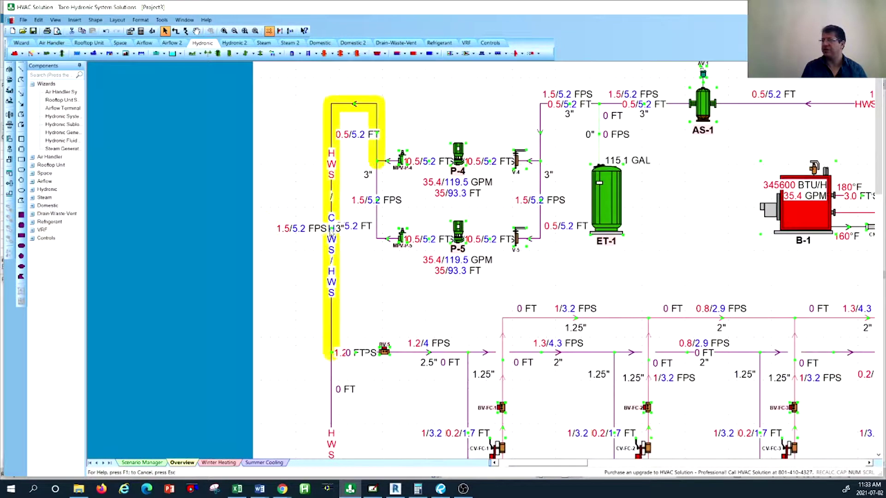
{"action": "scroll", "coordinate": [353, 228], "scroll_direction": "up", "scroll_amount": 3}
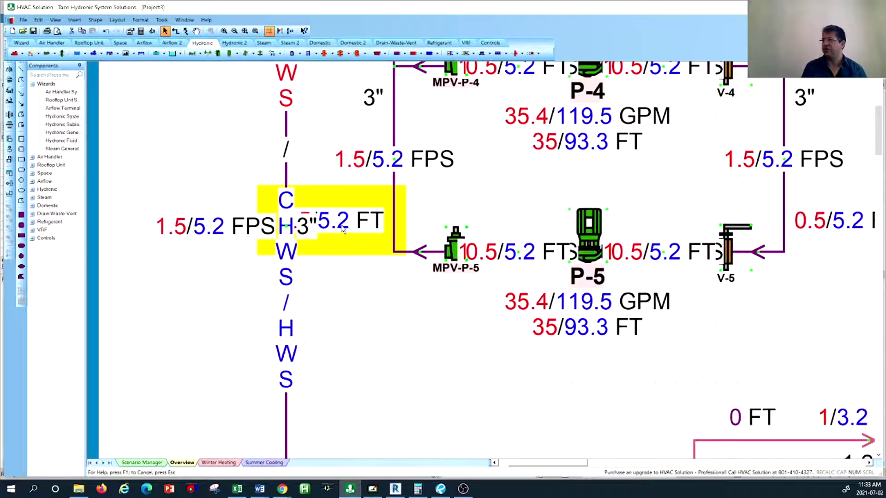
{"action": "scroll", "coordinate": [340, 232], "scroll_direction": "down", "scroll_amount": 2}
{"action": "scroll", "coordinate": [342, 236], "scroll_direction": "down", "scroll_amount": 2}
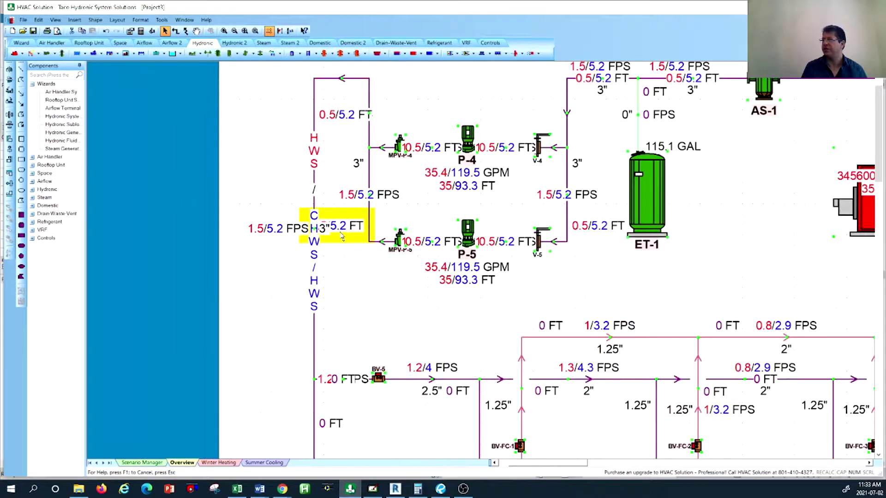
{"action": "scroll", "coordinate": [471, 120], "scroll_direction": "up", "scroll_amount": 2}
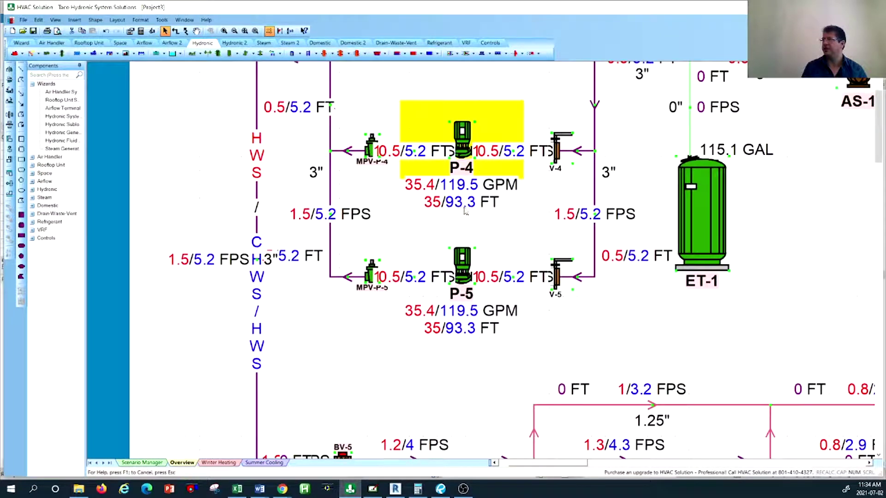
{"action": "scroll", "coordinate": [351, 202], "scroll_direction": "down", "scroll_amount": 3}
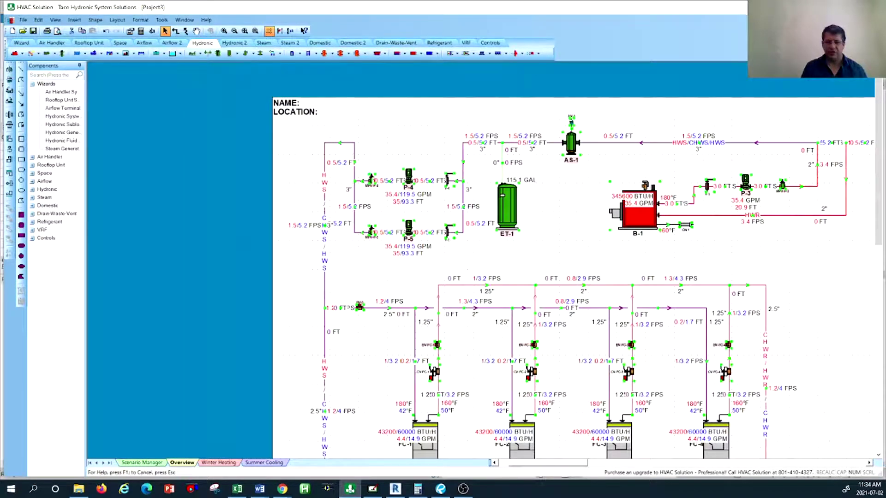
Check the tutorial's focus list in the Word document and return to the HVAC Solution schematic.
{"action": "left_click", "coordinate": [571, 122]}
{"action": "key", "text": "alt+Tab"}
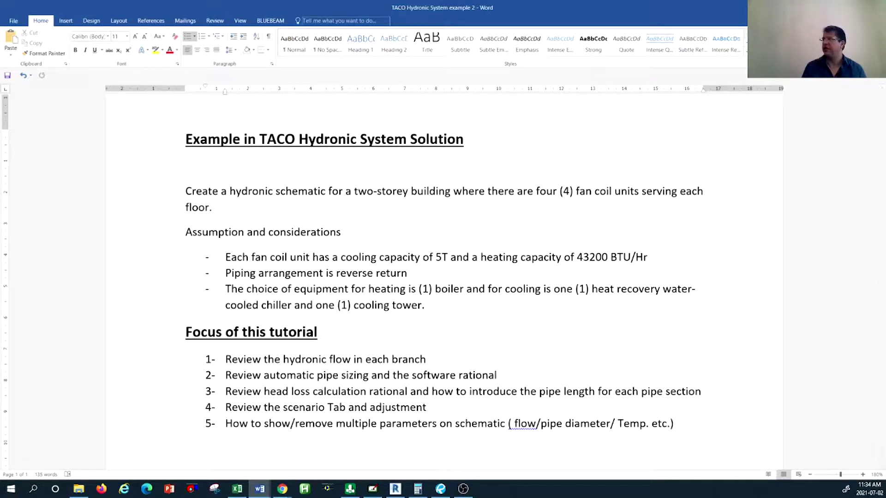
{"action": "key", "text": "alt+Tab"}
Clear the selection of the entire schematic in the Overview.
{"action": "scroll", "coordinate": [171, 242], "scroll_direction": "down", "scroll_amount": 3}
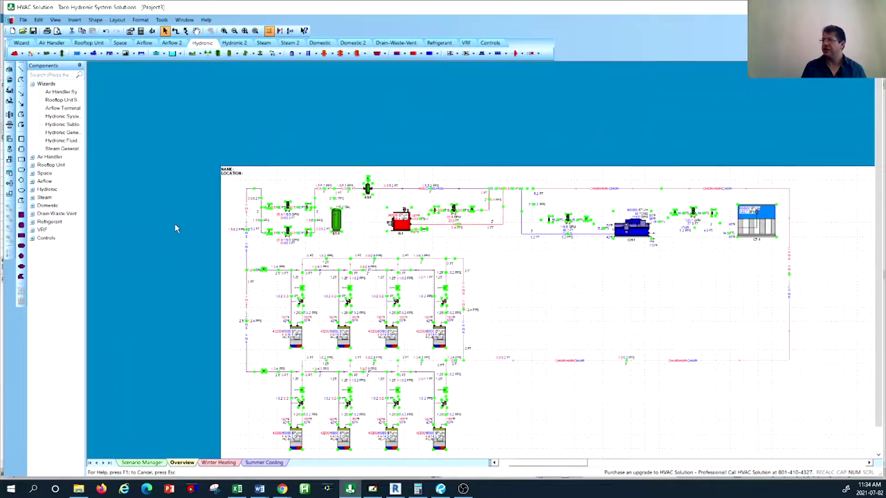
{"action": "scroll", "coordinate": [175, 228], "scroll_direction": "down", "scroll_amount": 1}
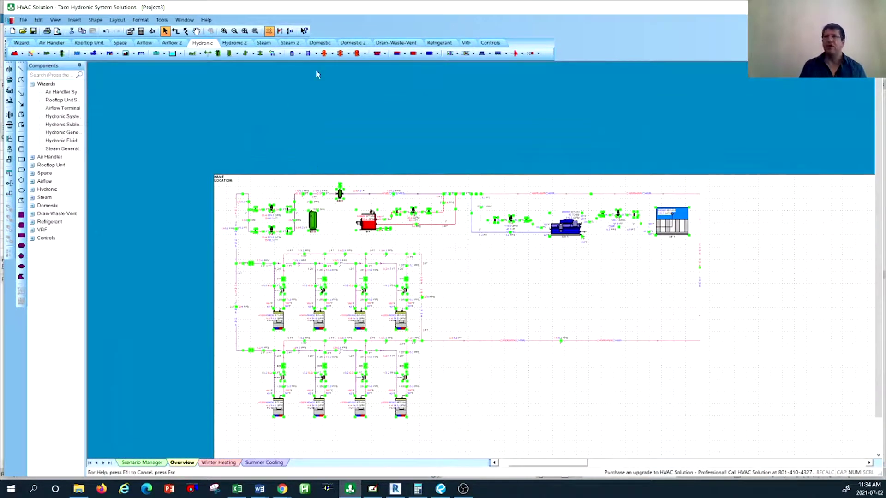
{"action": "scroll", "coordinate": [550, 348], "scroll_direction": "up", "scroll_amount": 1}
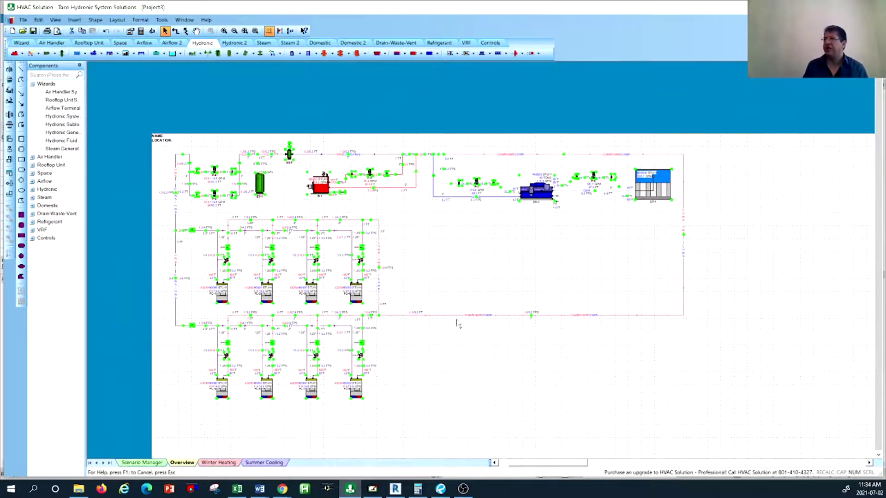
{"action": "left_click", "coordinate": [445, 278]}
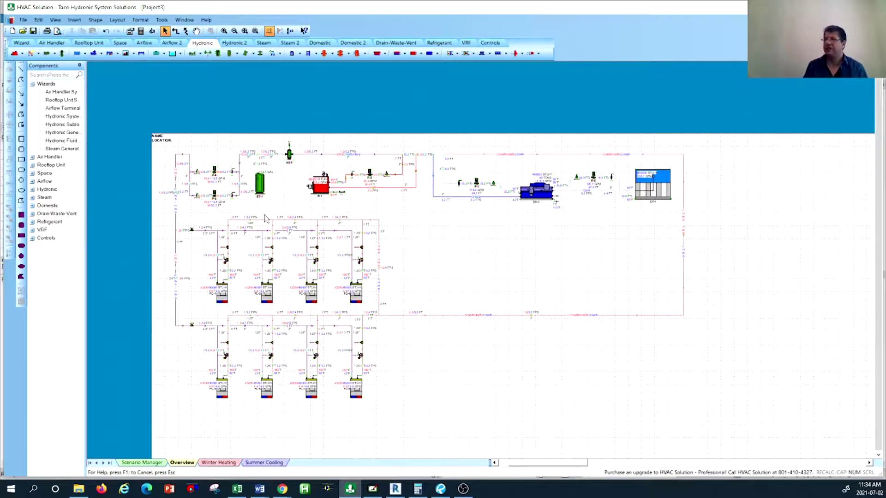